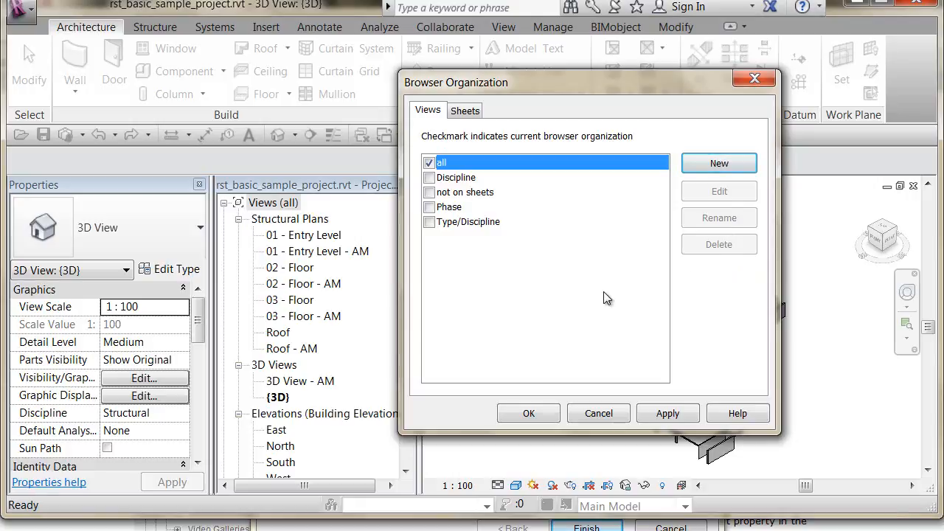
click(465, 112)
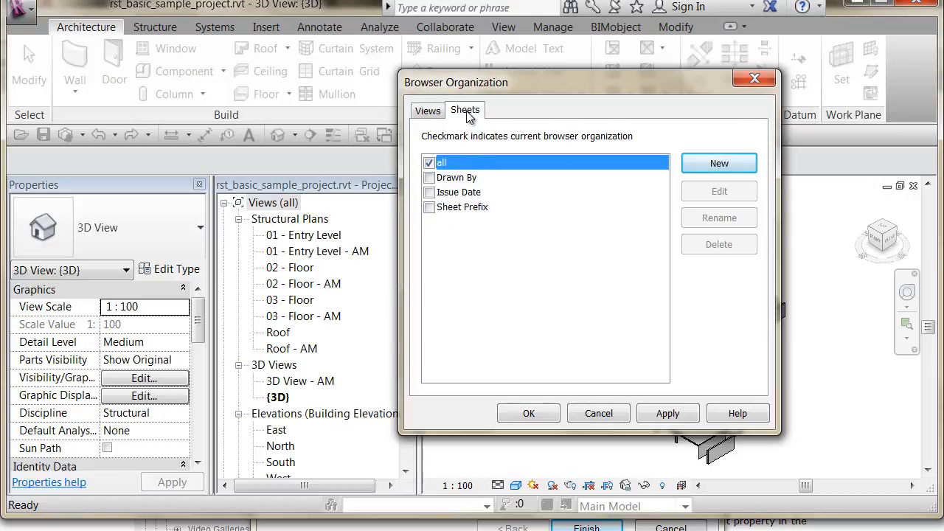
click(462, 179)
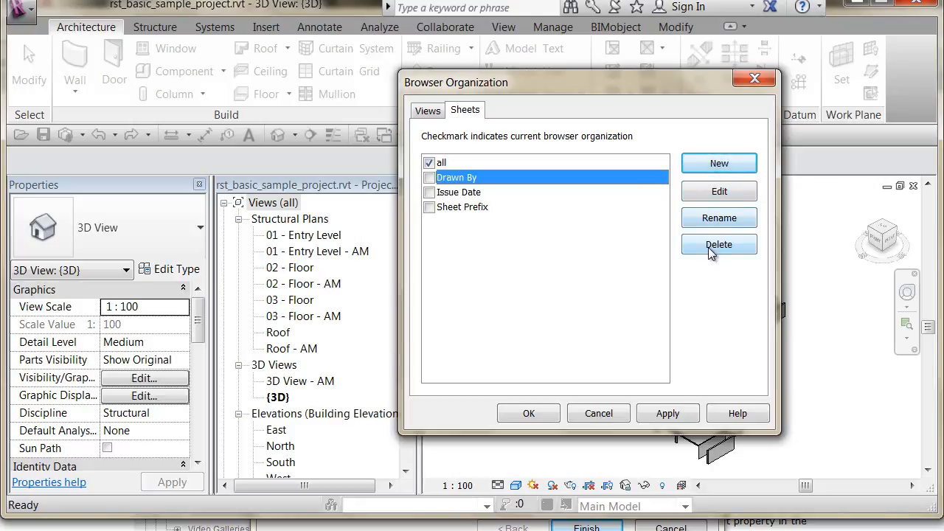
click(430, 178)
click(459, 194)
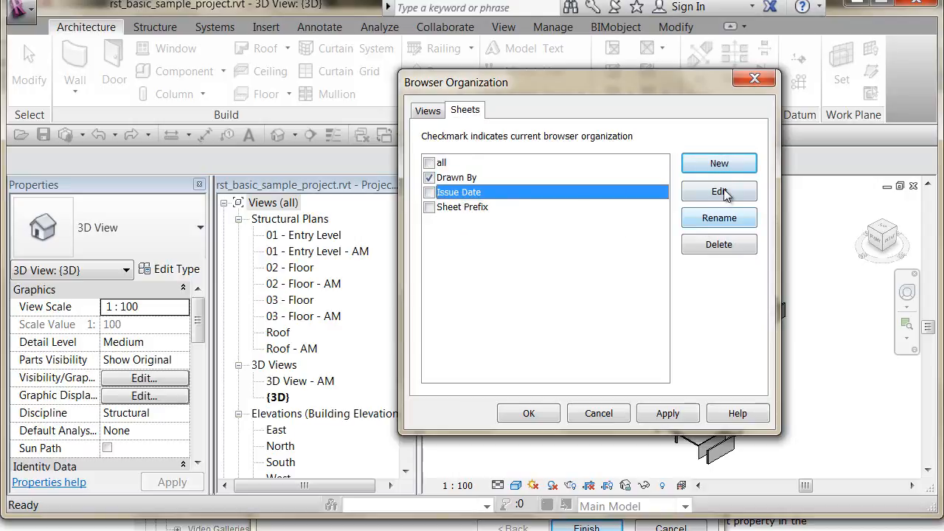
click(478, 208)
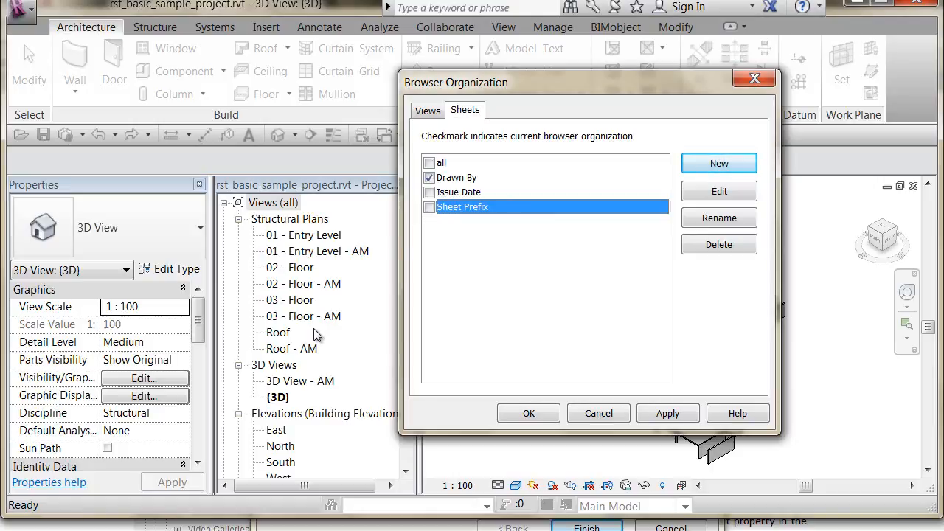
click(608, 413)
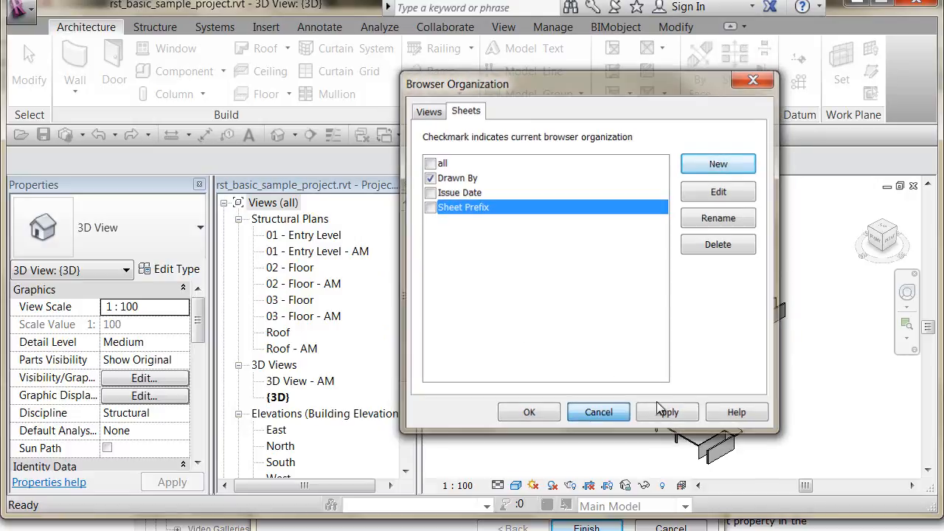
Step: Collapse the Views branch in the project browser
click(238, 219)
click(234, 204)
click(224, 203)
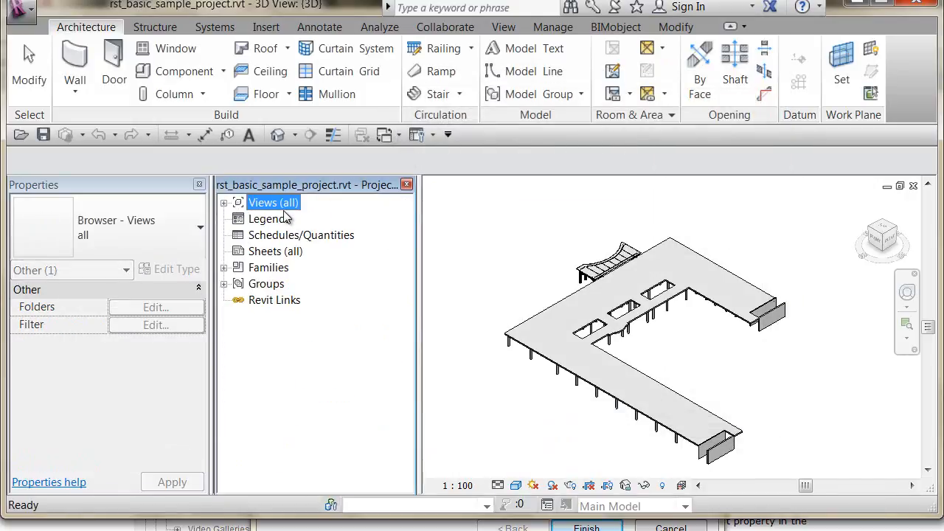
Step: Create three new sheets in the project, each using the A1 metric titleblock
click(279, 253)
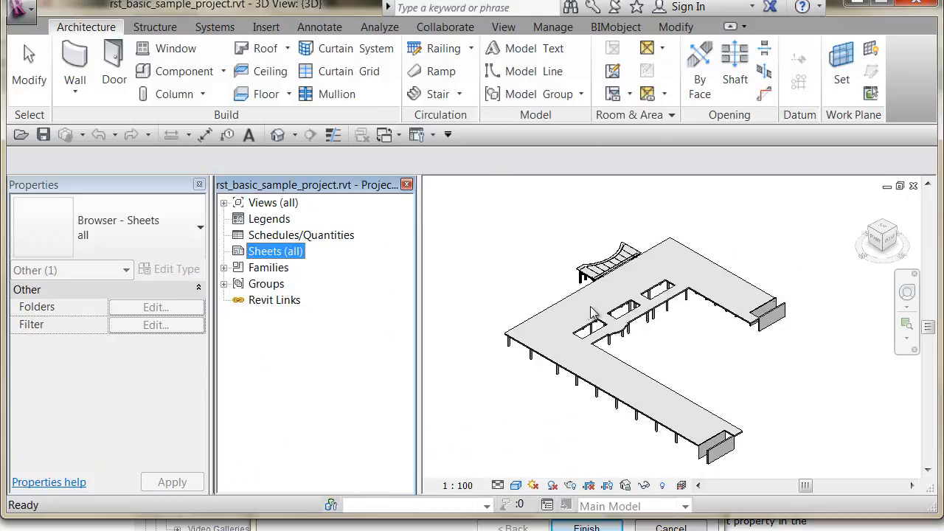
right_click(274, 253)
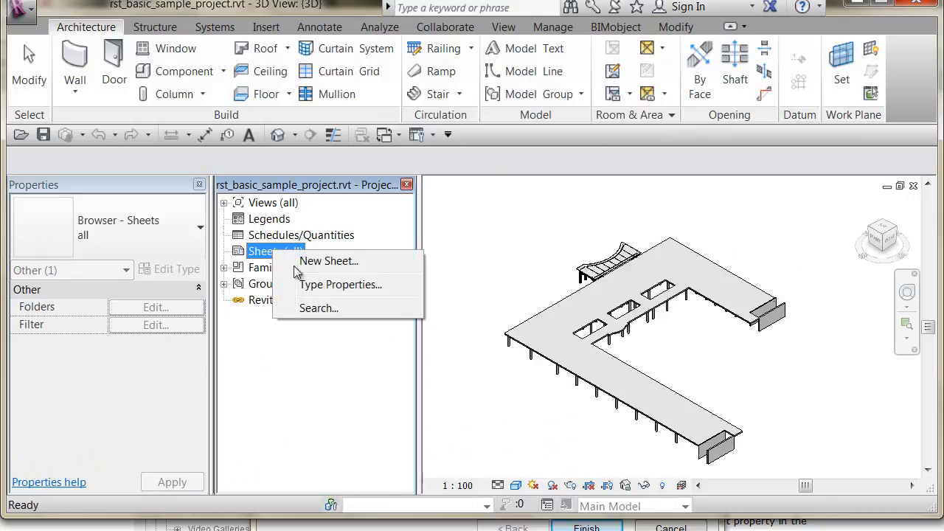
click(333, 263)
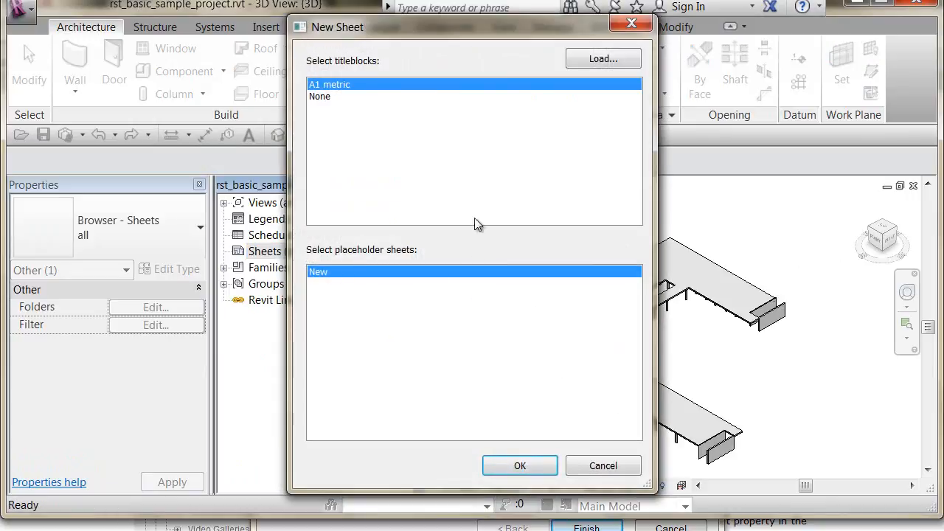
click(531, 468)
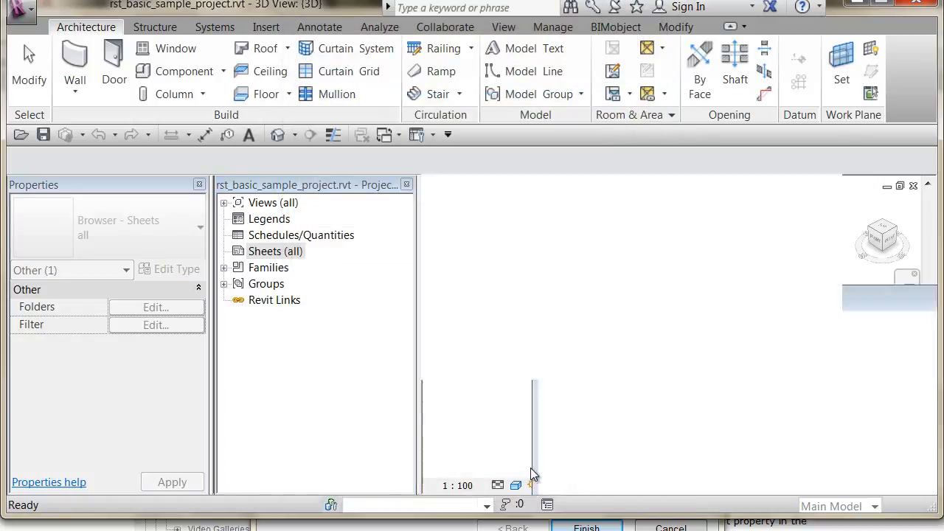
right_click(316, 255)
click(335, 263)
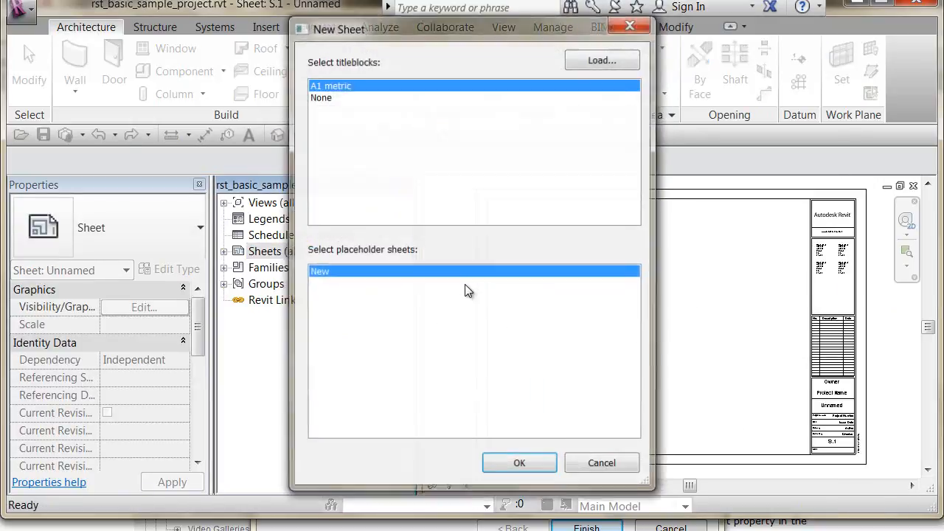
click(523, 465)
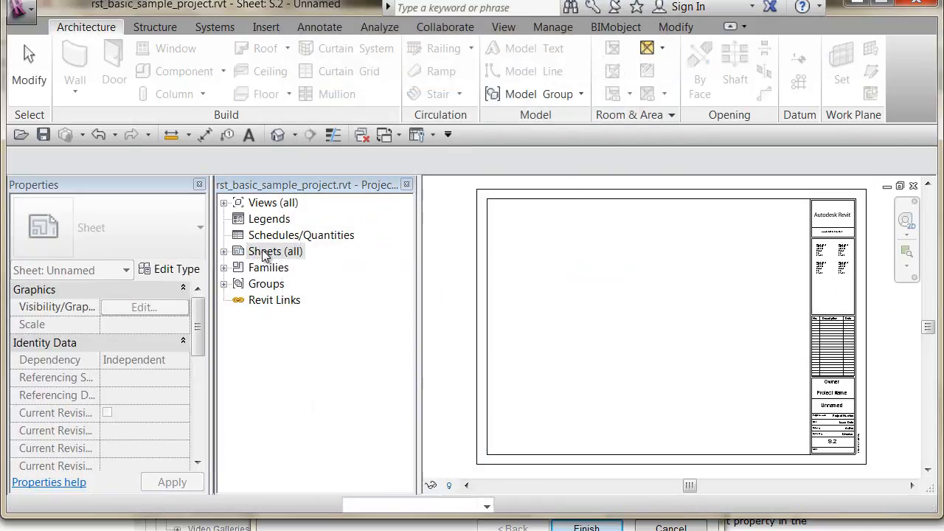
right_click(264, 254)
click(316, 263)
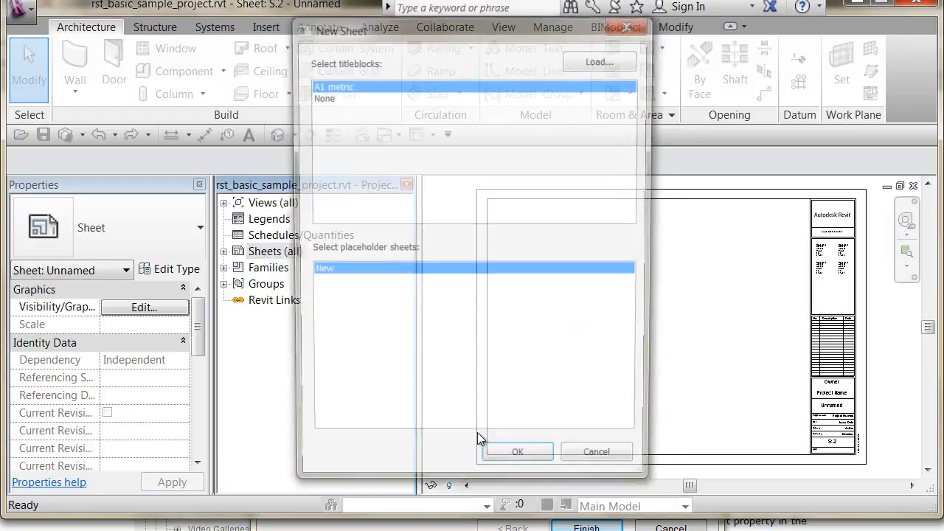
click(525, 463)
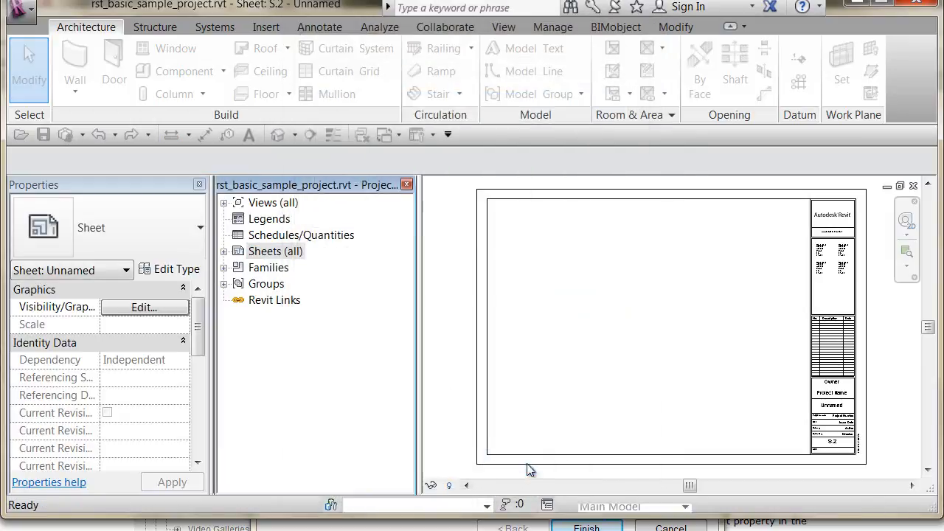
Step: Expand the sheets list and rename sheet S.1 as Plan
click(224, 251)
right_click(313, 270)
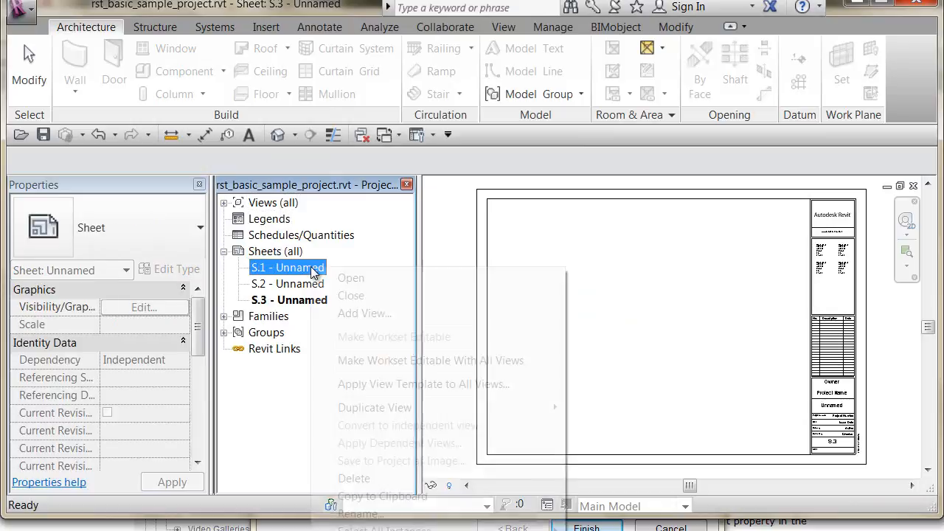
click(354, 512)
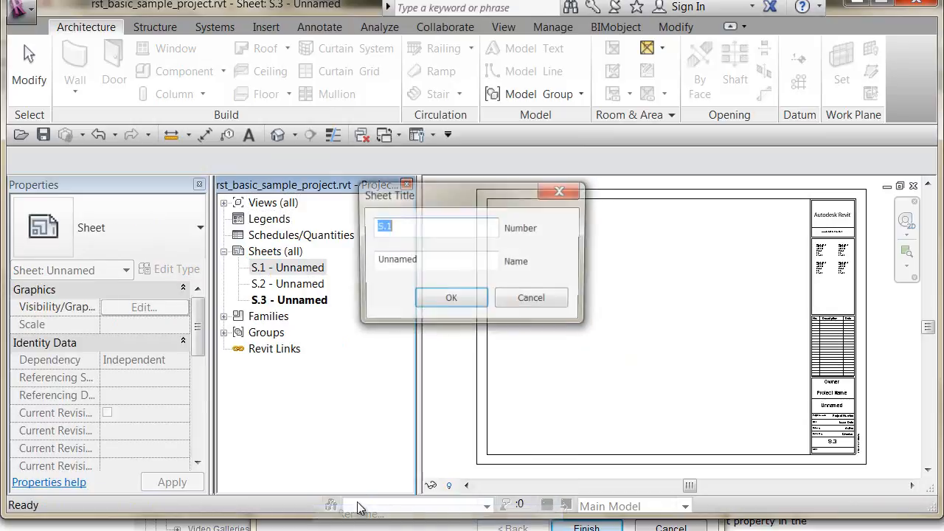
double_click(426, 261)
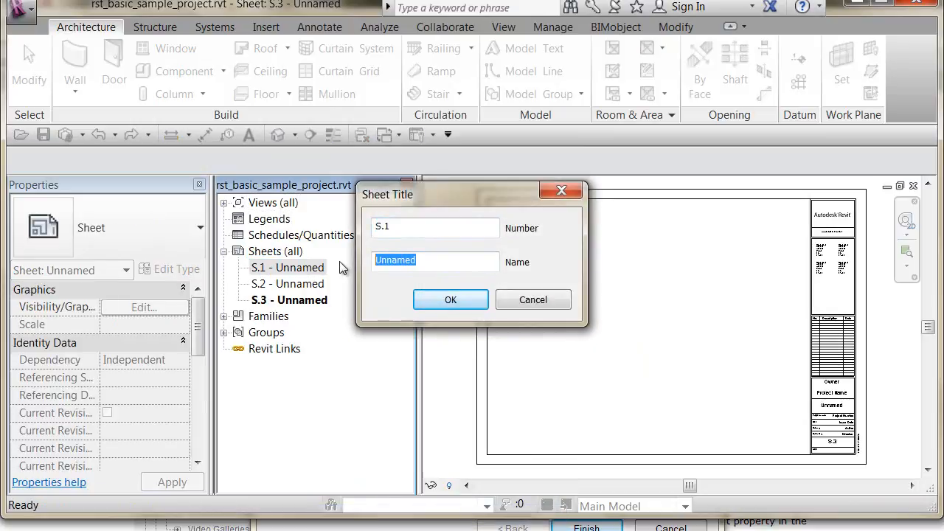
text(Plan)
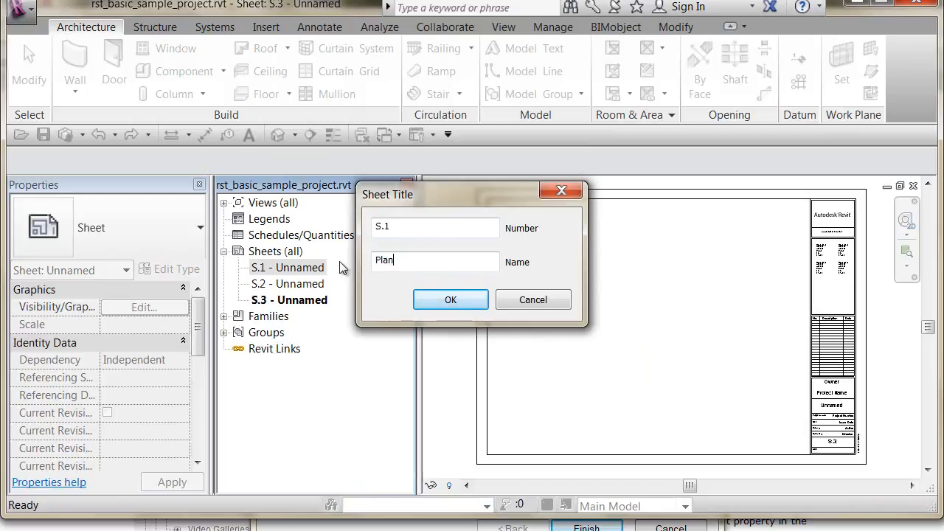
click(450, 298)
Step: Rename sheet S.2 as Elevations, keeping its number
right_click(314, 285)
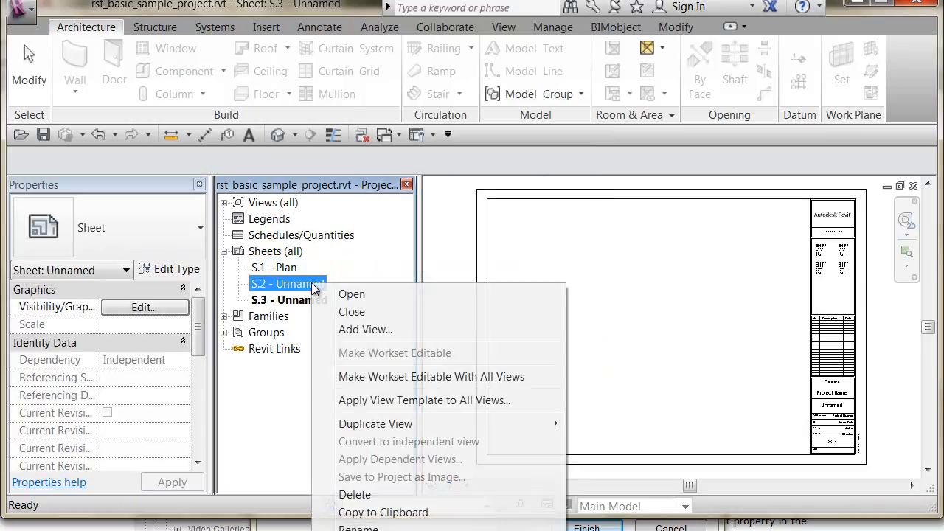
click(360, 527)
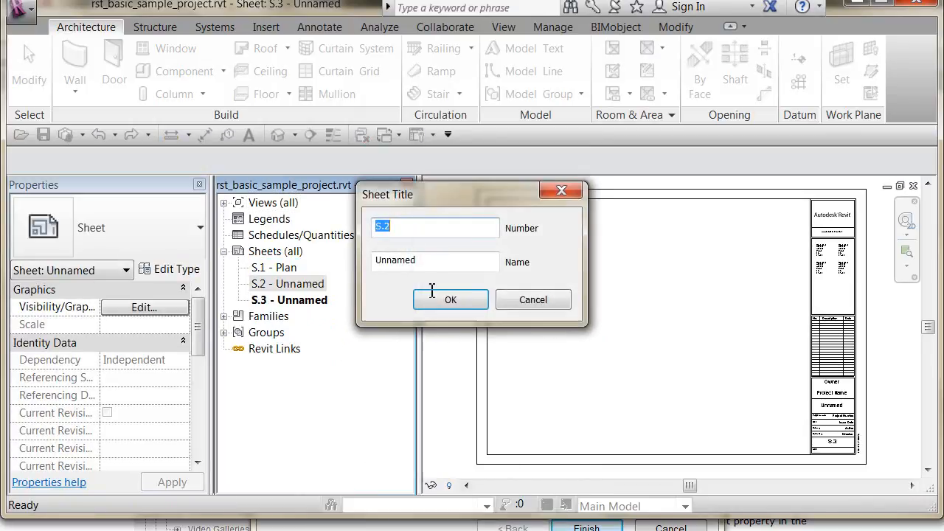
key(Tab)
text(E)
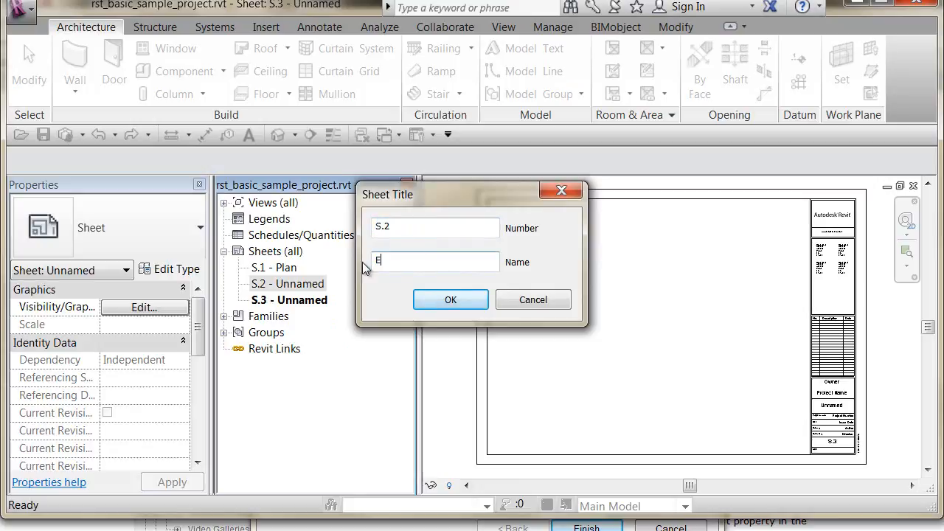
text(levations)
click(443, 299)
Step: Rename sheet S.3 as Sections, keeping its number
right_click(303, 300)
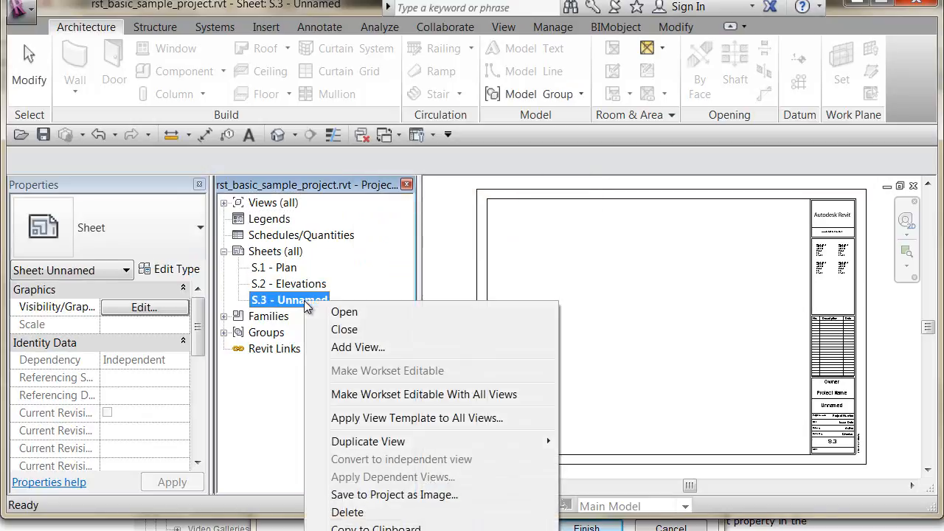
key(r)
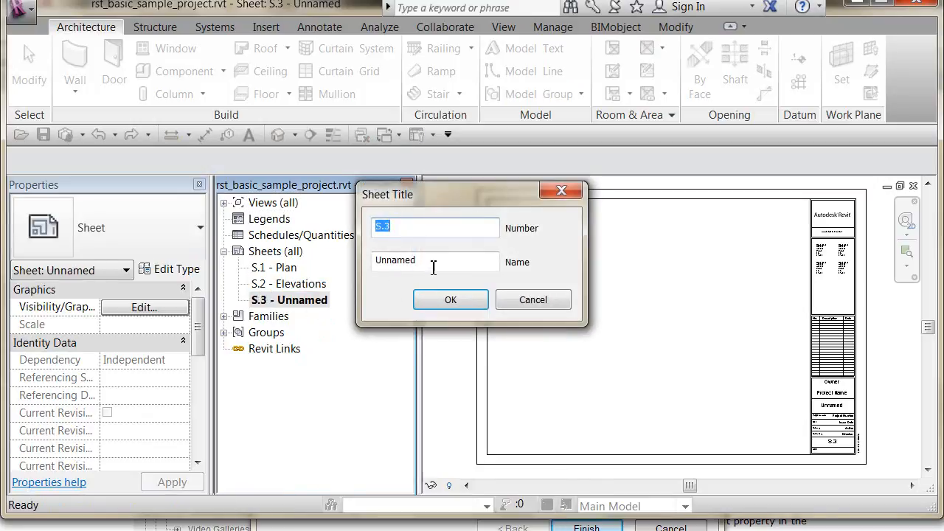
key(Tab)
text(Sec)
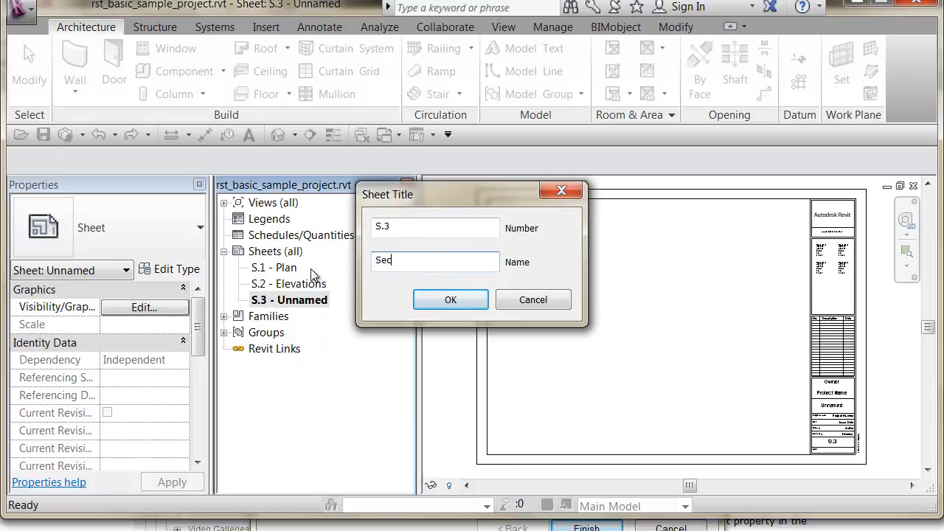
text(etion)
key(BackSpace)
key(BackSpace)
key(BackSpace)
key(BackSpace)
key(BackSpace)
text(tions)
click(460, 301)
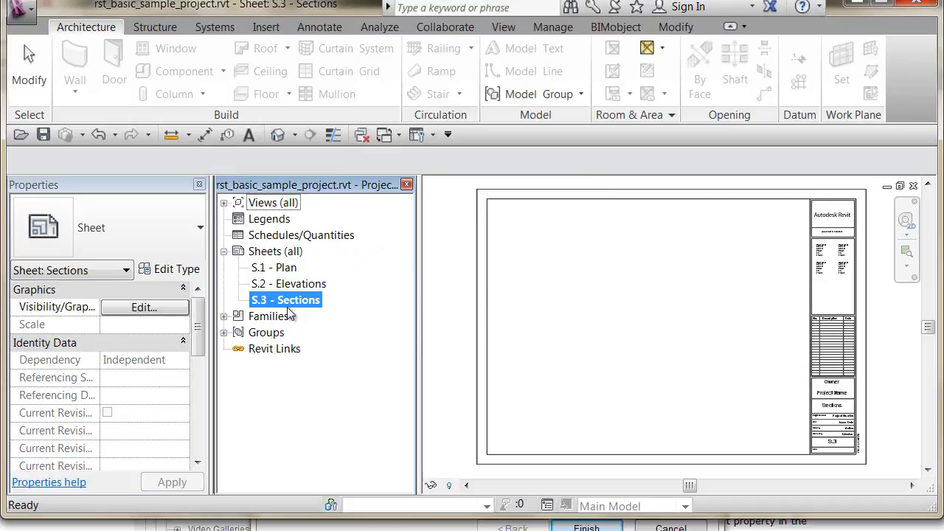
Step: Open sheet S.1 - Plan and review its identity properties, including the drawn-by value and the revisions on the sheet
double_click(290, 268)
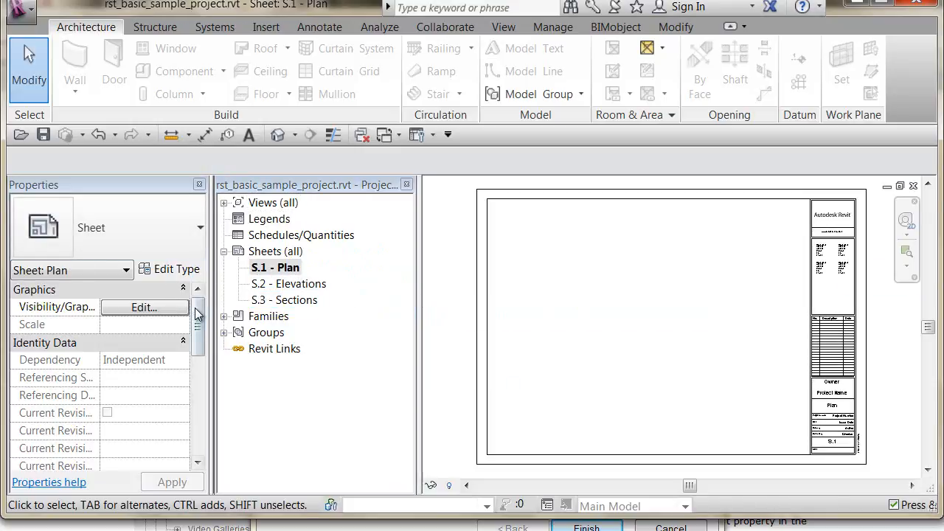
mouse_move(197, 317)
mouse_down()
mouse_move(194, 417)
mouse_move(195, 384)
mouse_up()
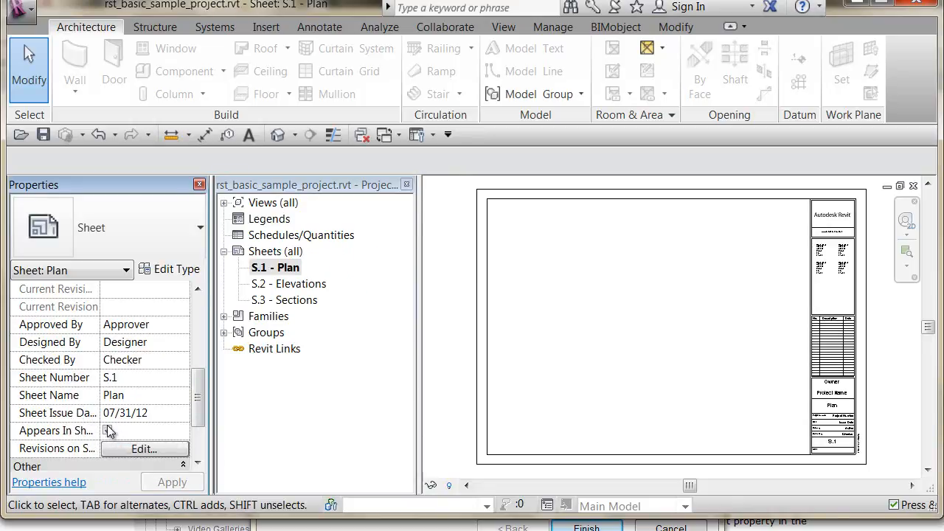
drag(100, 428, 117, 433)
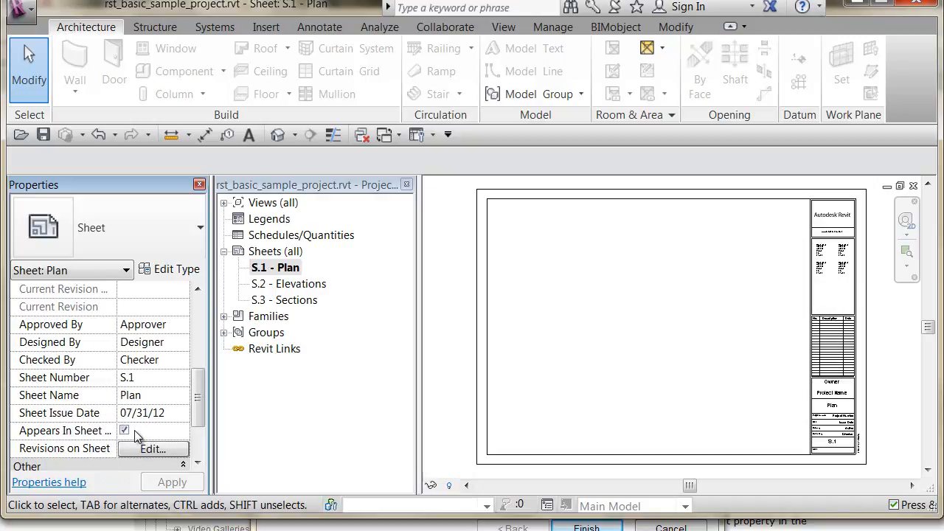
mouse_move(198, 394)
mouse_down()
mouse_move(200, 415)
mouse_move(190, 415)
mouse_up()
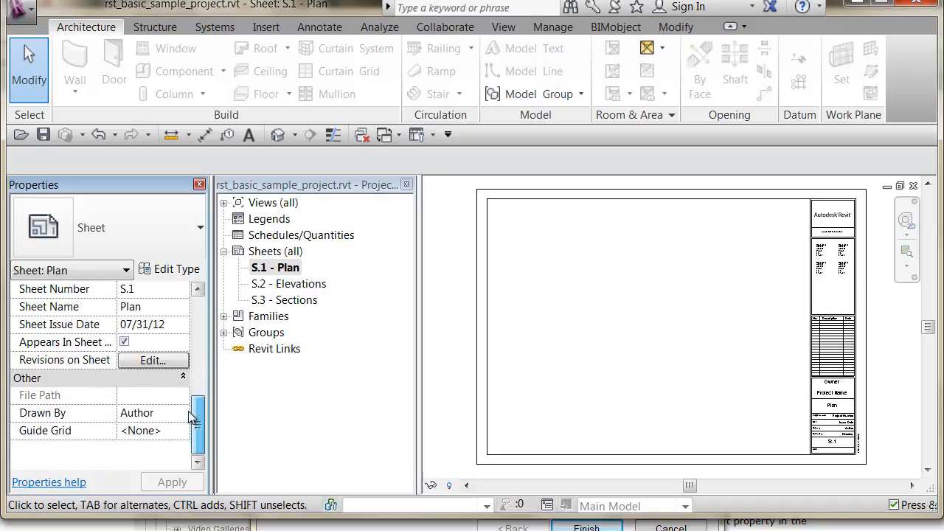
click(153, 361)
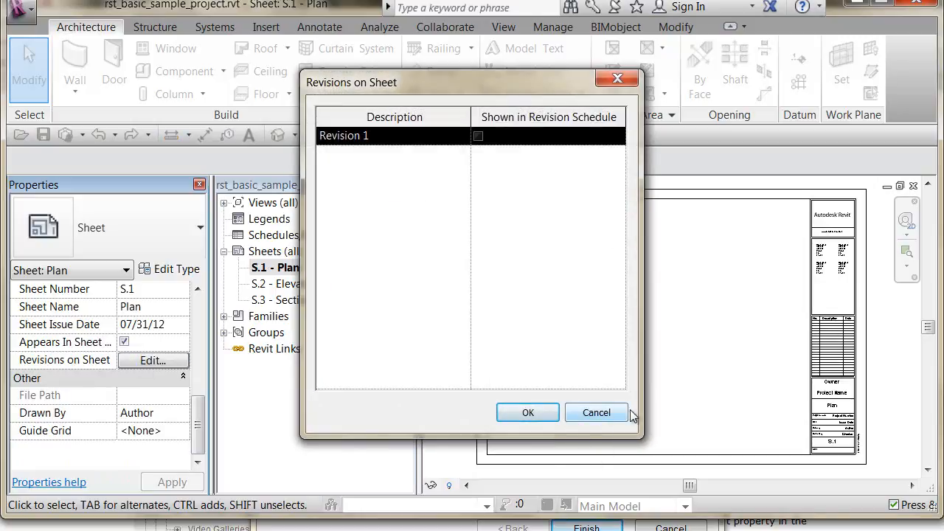
click(596, 413)
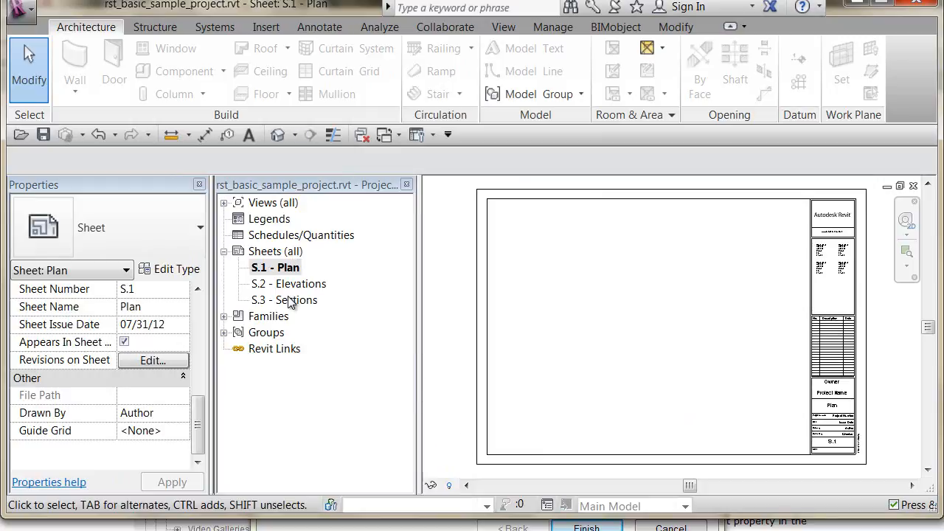
Step: Apply the Drawn By browser organization to the project's sheets
click(435, 134)
click(459, 347)
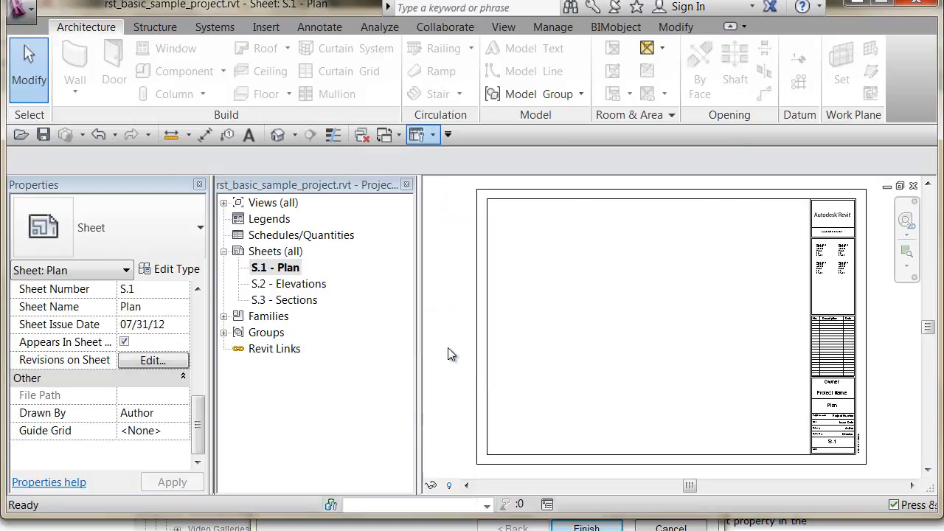
click(464, 111)
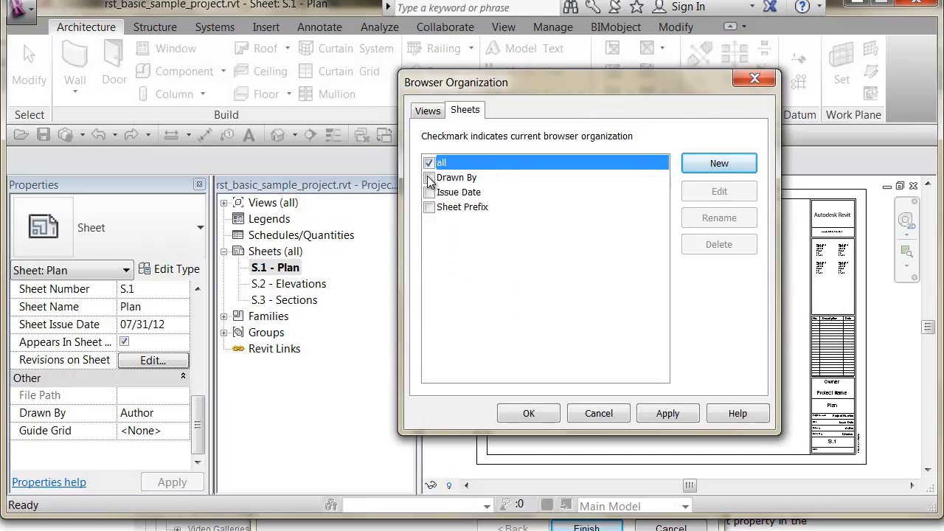
click(429, 177)
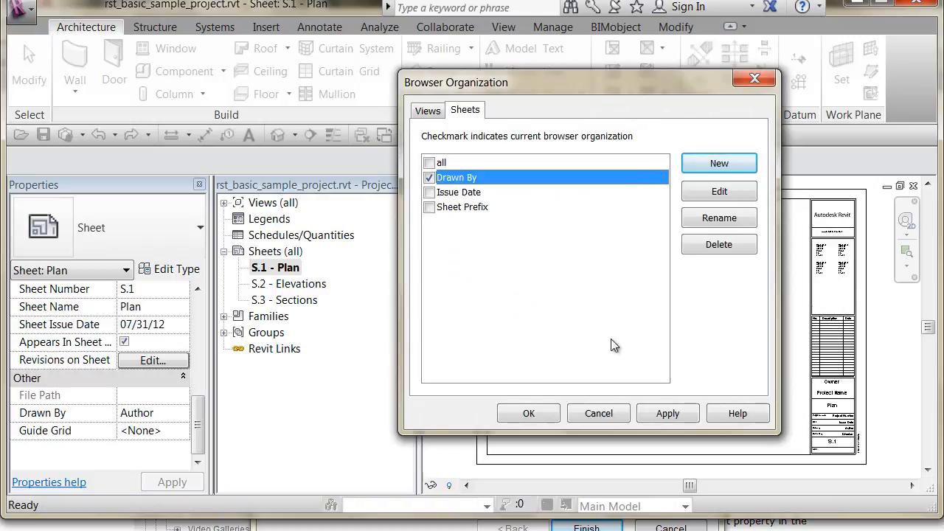
click(668, 414)
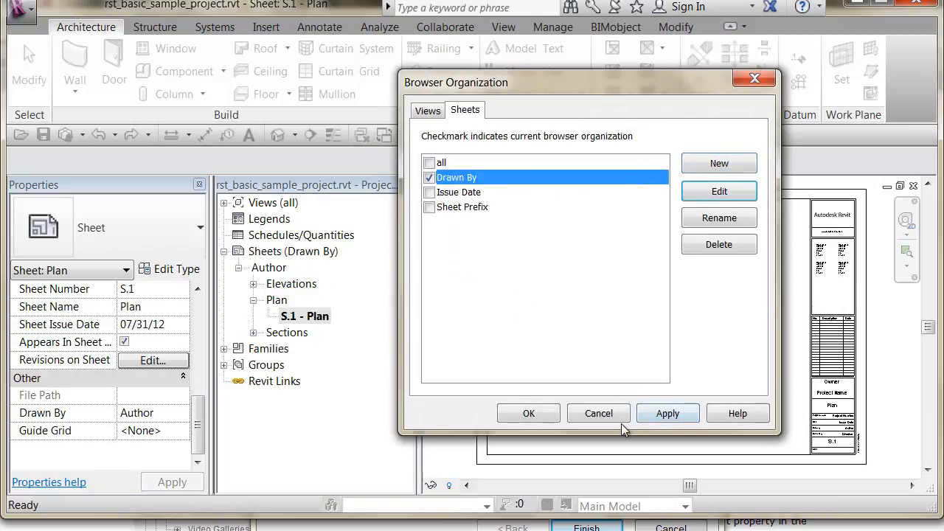
Step: Confirm the Drawn By sheet organization and expand the Author group down to sheet S.2 - Elevations
click(529, 413)
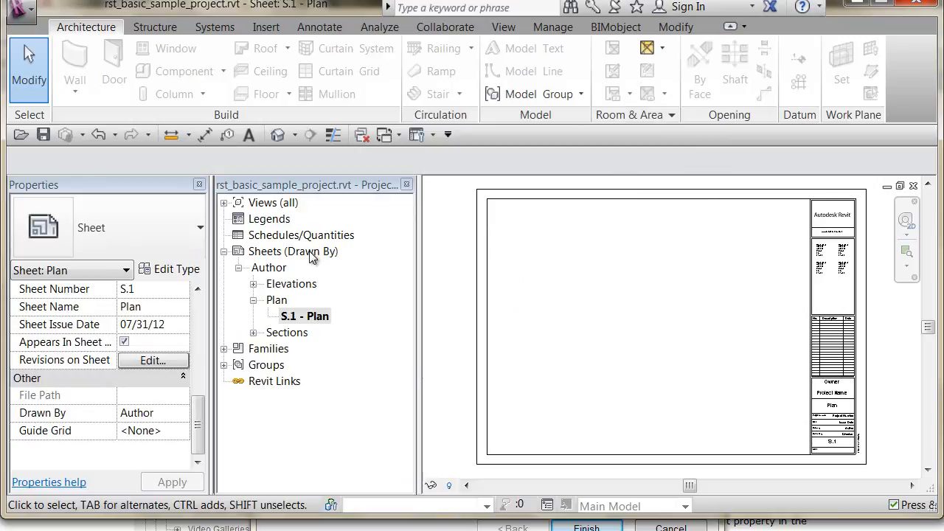
click(238, 268)
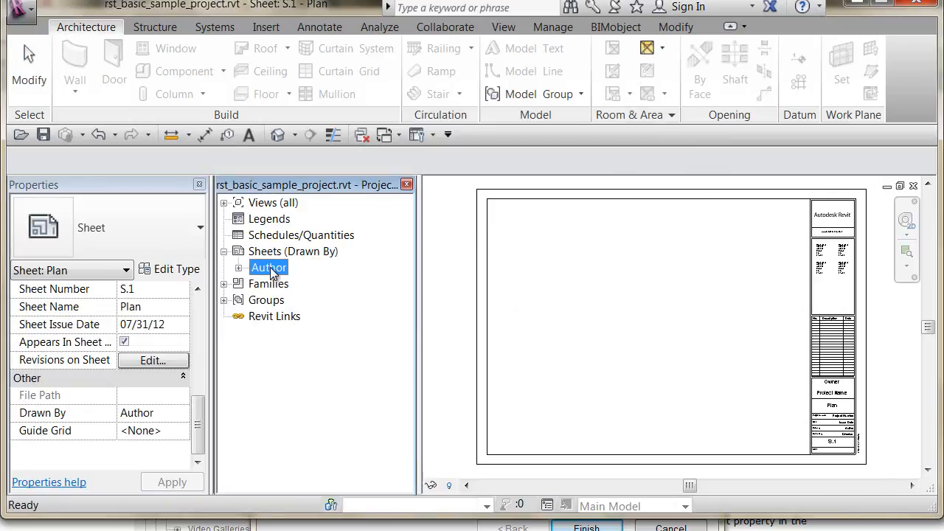
click(454, 261)
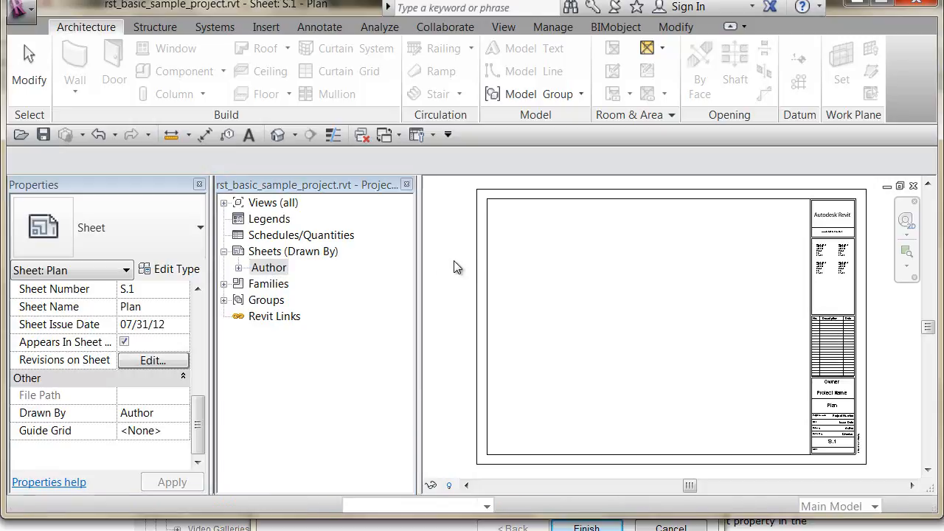
click(157, 414)
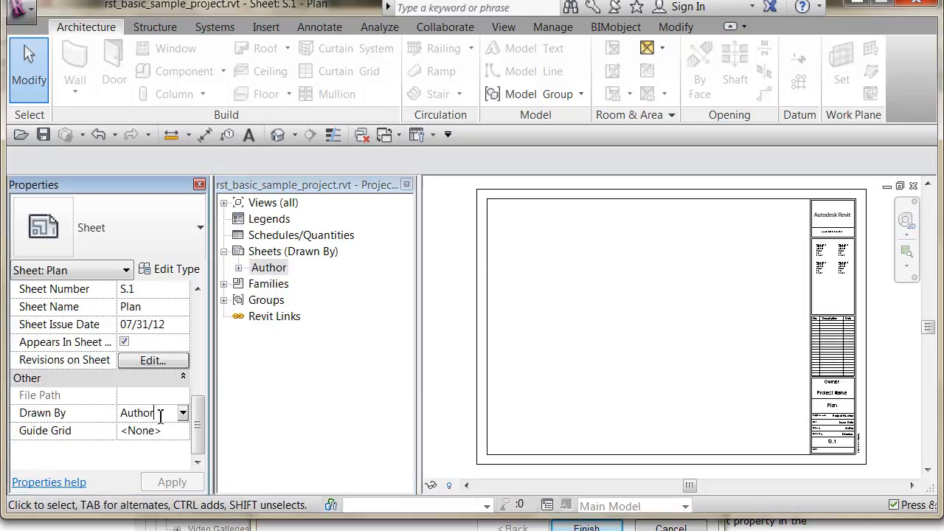
double_click(253, 268)
click(253, 301)
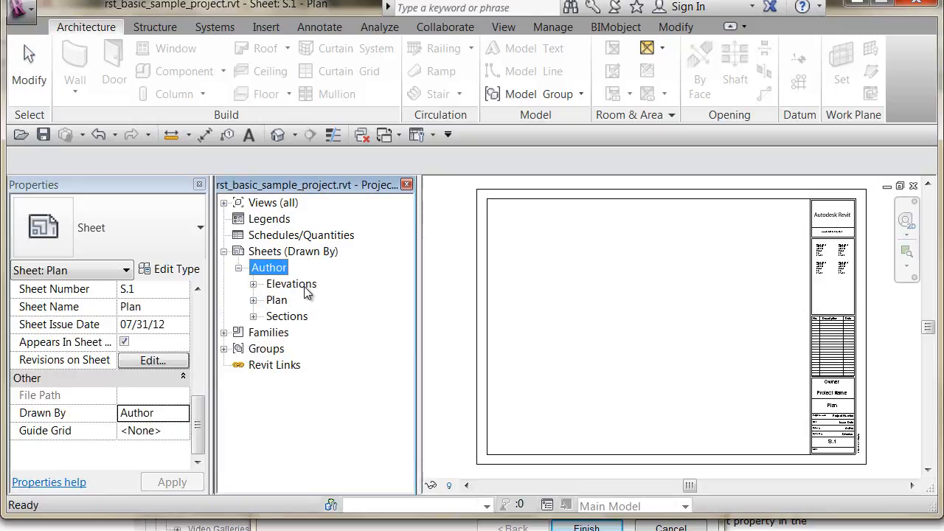
click(253, 284)
click(328, 300)
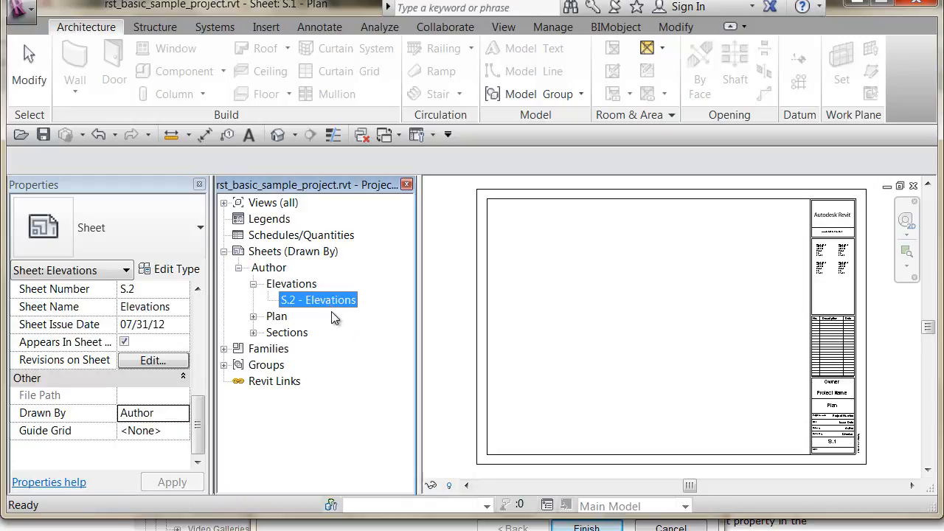
Step: Review the folder grouping and filter settings of the Drawn By sheet organization without changing them
click(433, 135)
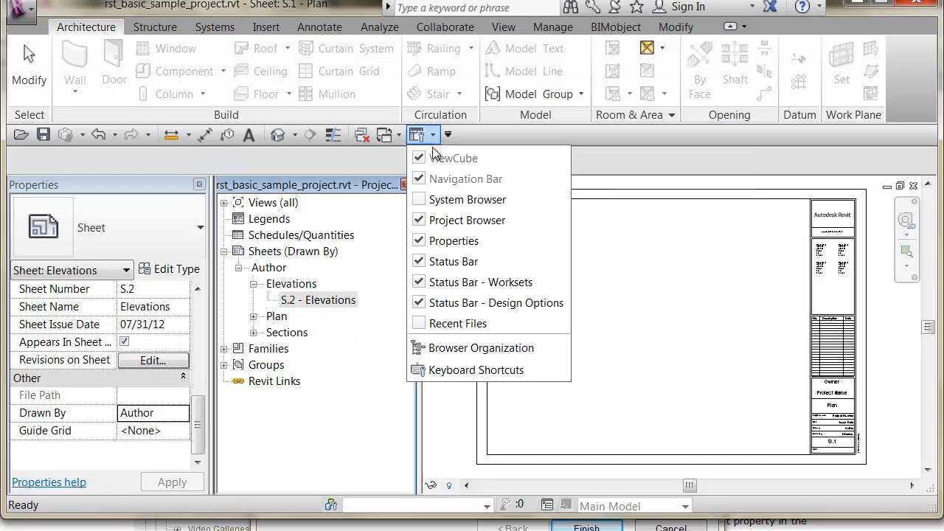
click(443, 348)
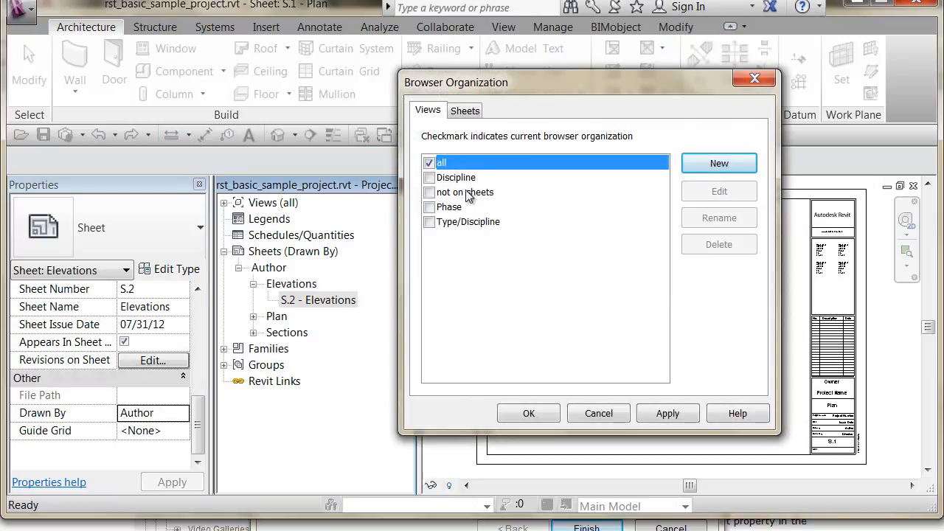
click(470, 116)
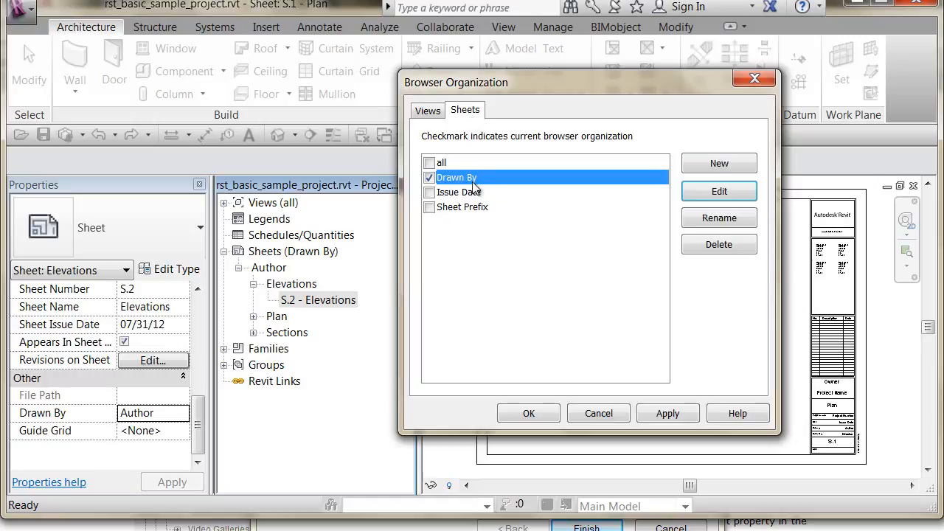
click(725, 191)
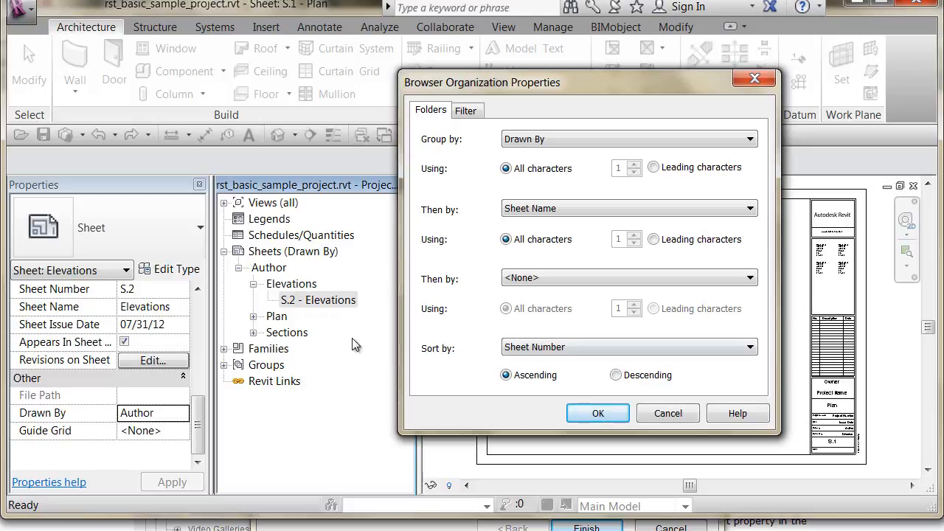
click(564, 210)
click(564, 210)
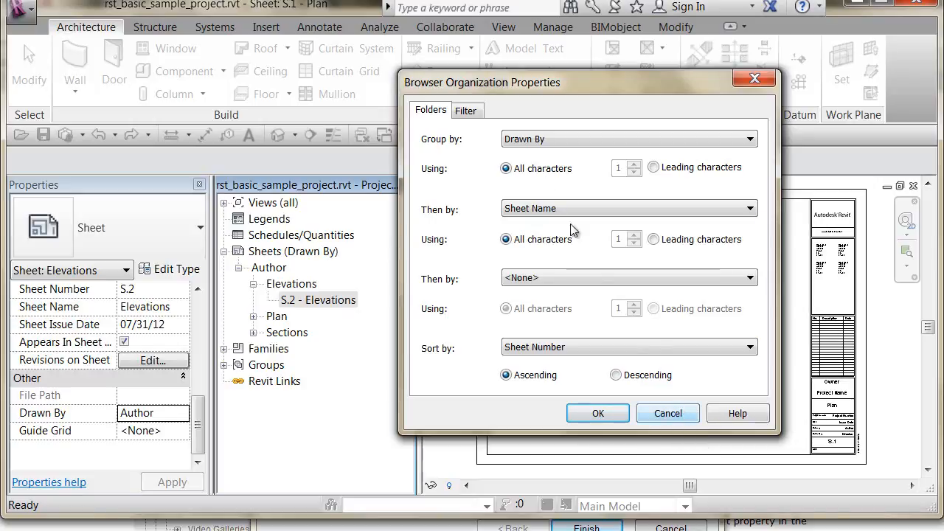
click(463, 112)
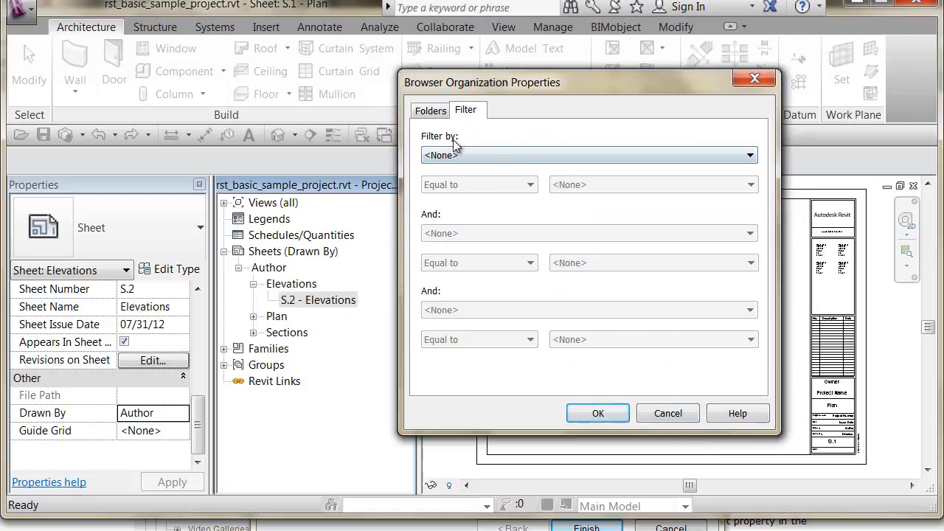
click(433, 112)
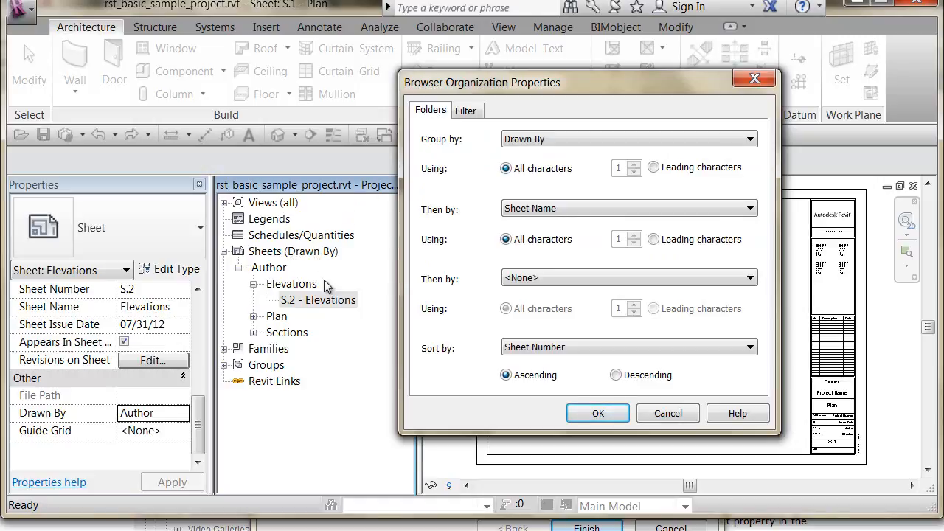
click(668, 414)
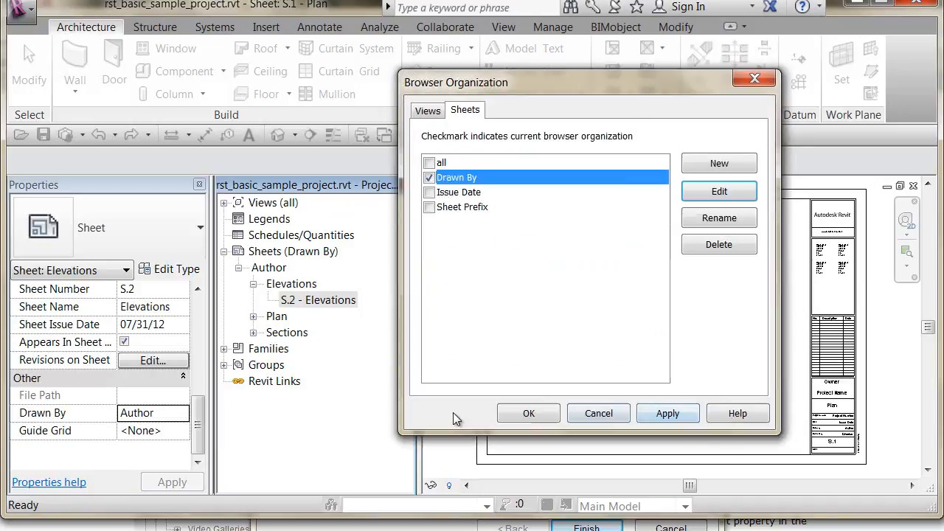
click(602, 413)
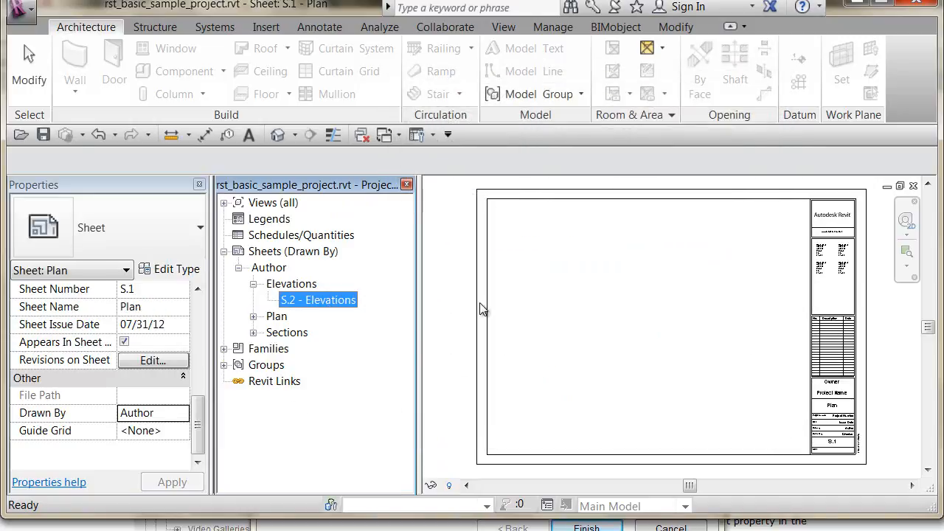
Step: Set the Drawn By property of sheet S.1 - Plan to DG and expand the DG group in the Project Browser
right_click(338, 300)
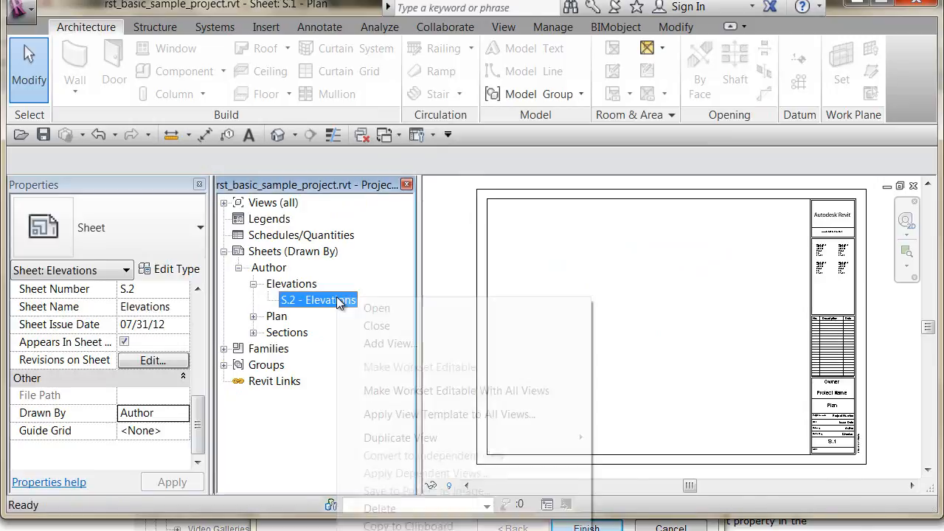
click(447, 277)
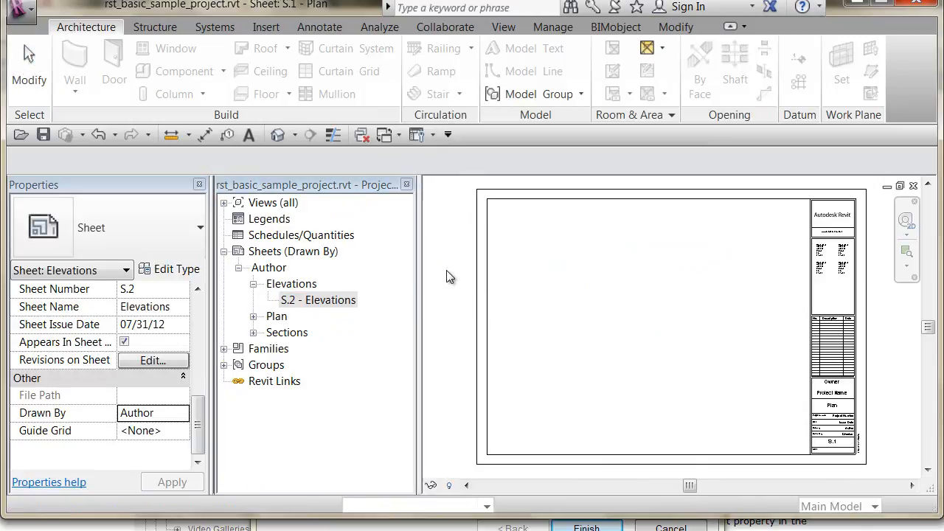
click(181, 414)
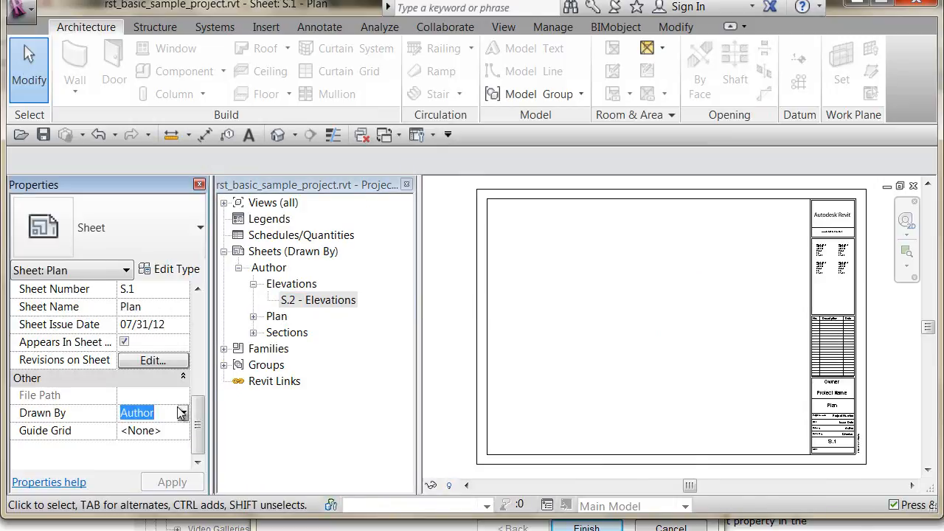
key(BackSpace)
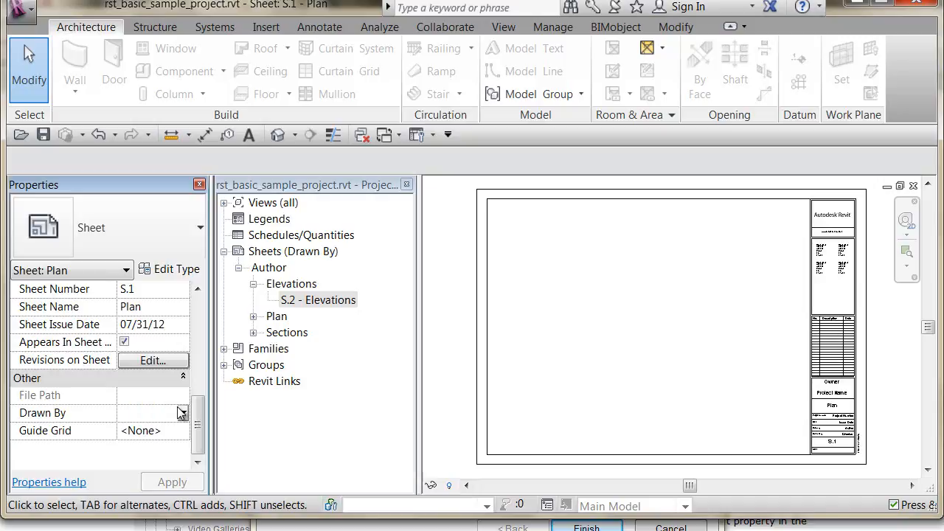
text(DG)
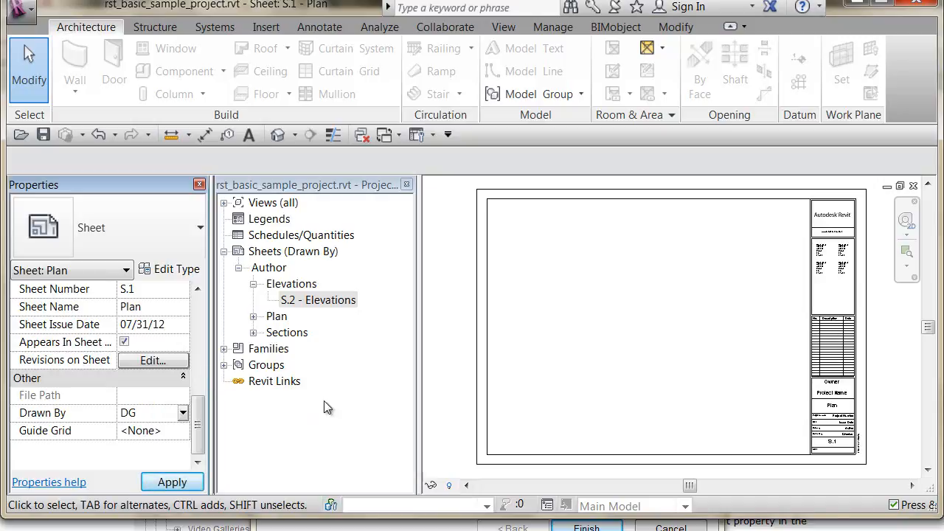
click(322, 418)
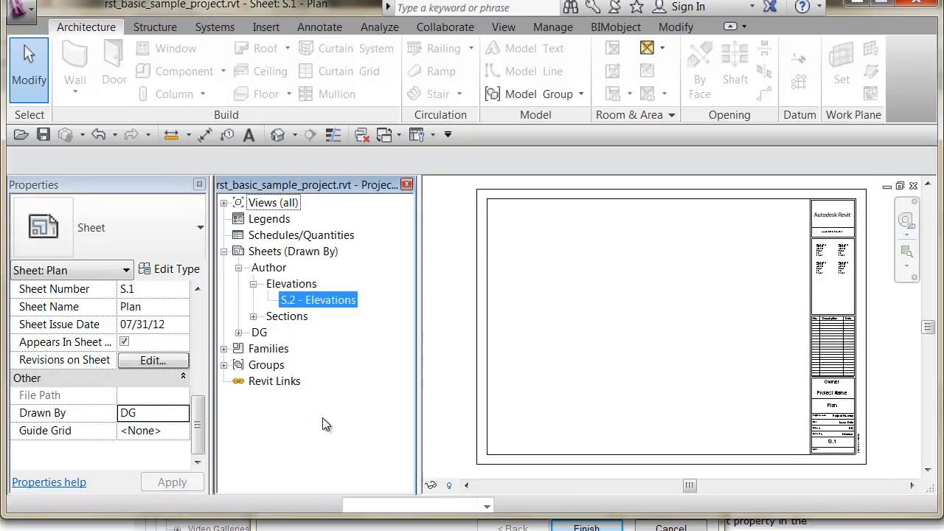
click(239, 332)
click(254, 349)
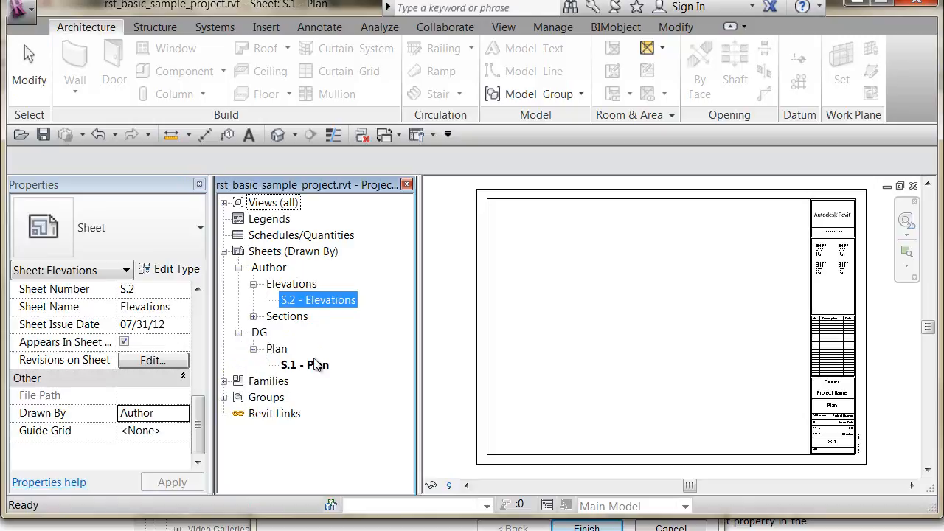
Step: Set the Drawn By property of sheet S.2 - Elevations to WL and apply the change
click(276, 269)
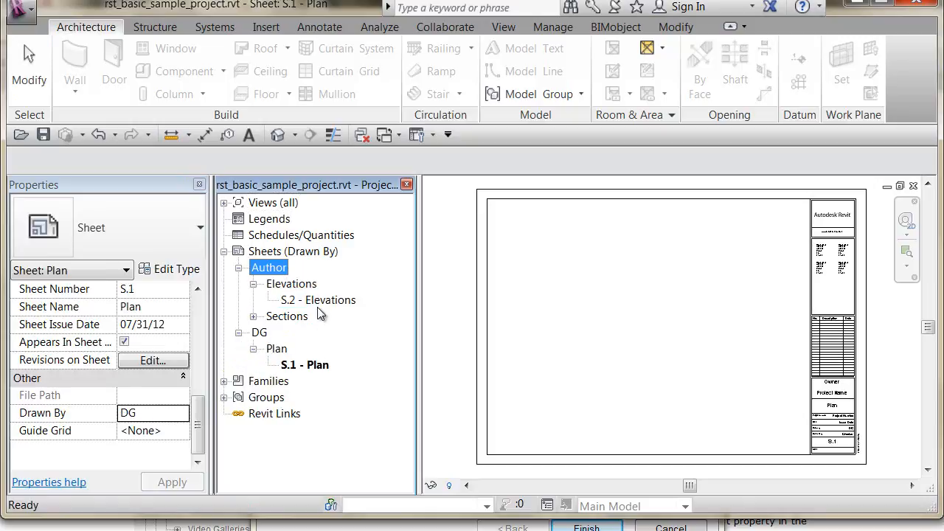
click(335, 302)
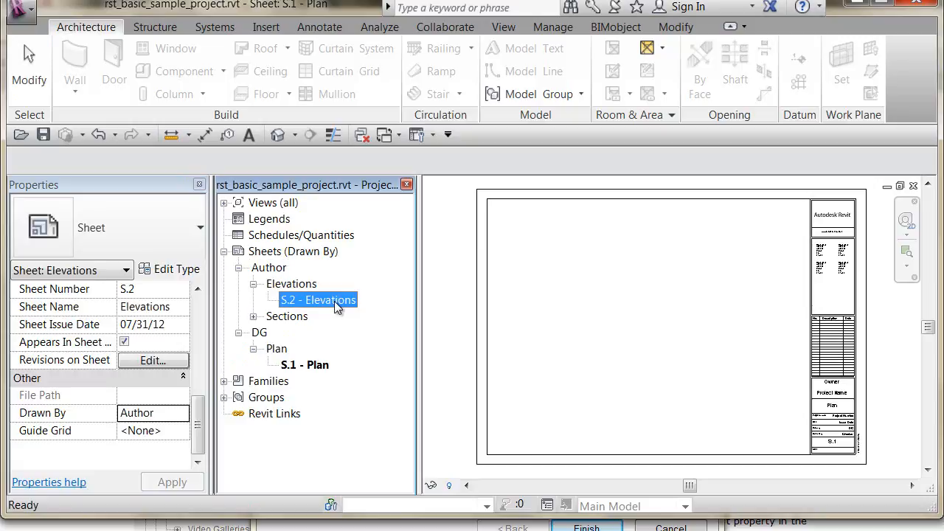
click(170, 415)
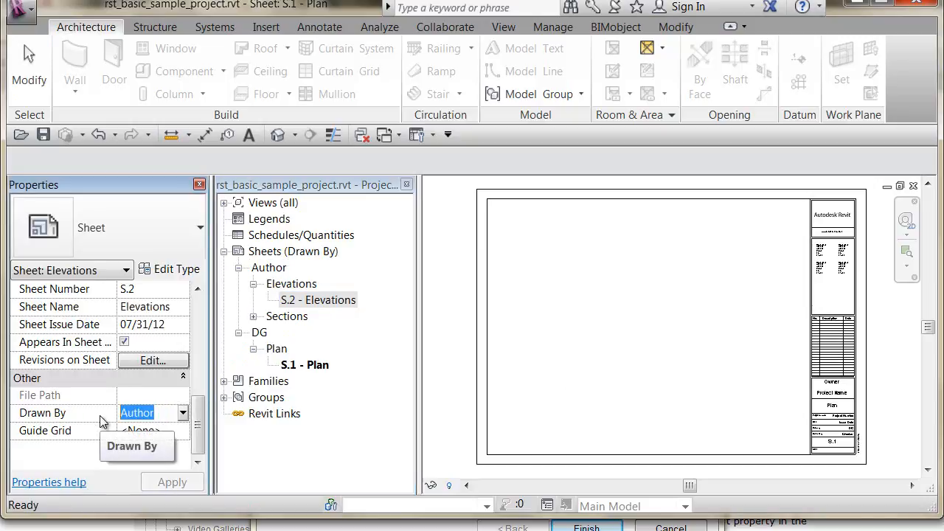
text(WL)
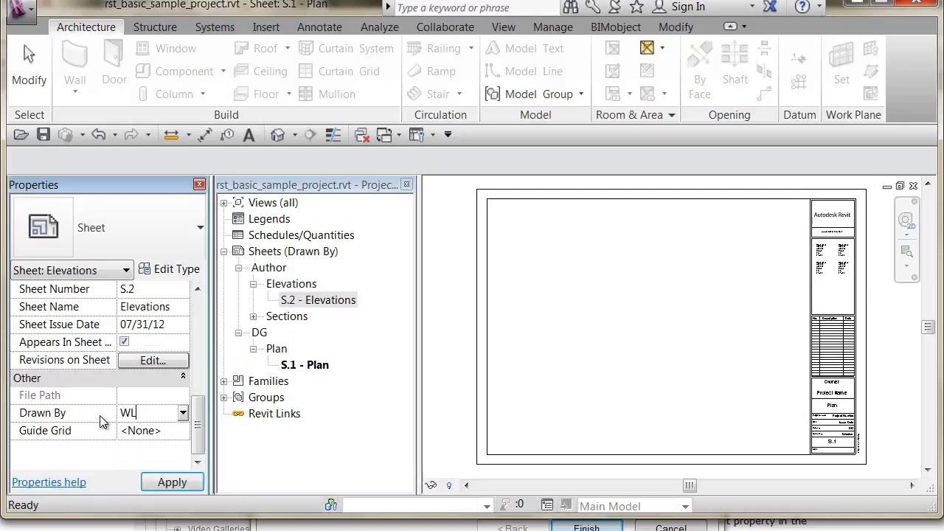
click(172, 482)
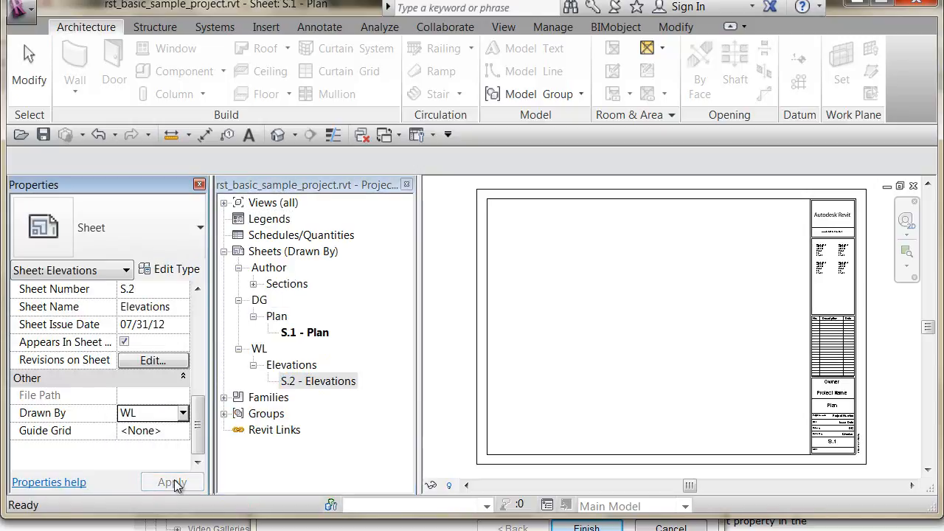
Step: Open sheet S.2 - Elevations and check how the sheets are grouped under Author, DG and WL
click(310, 380)
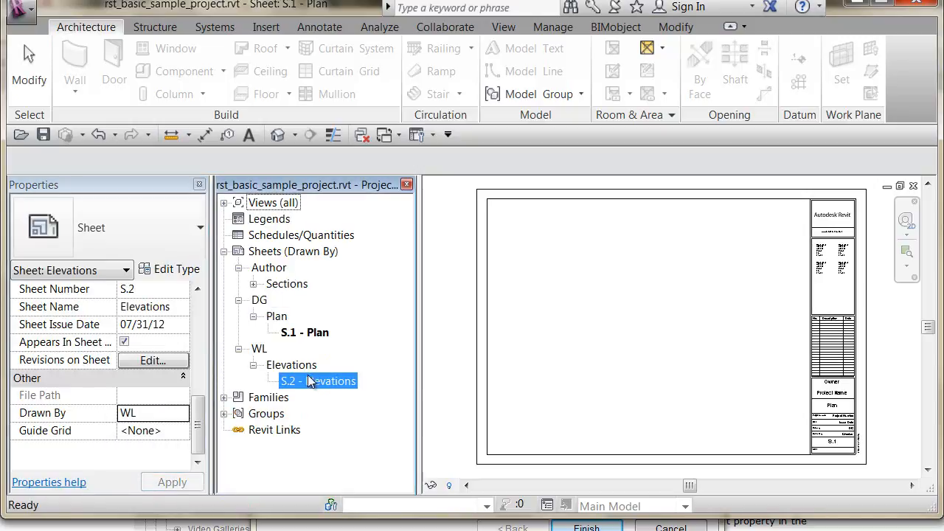
double_click(289, 282)
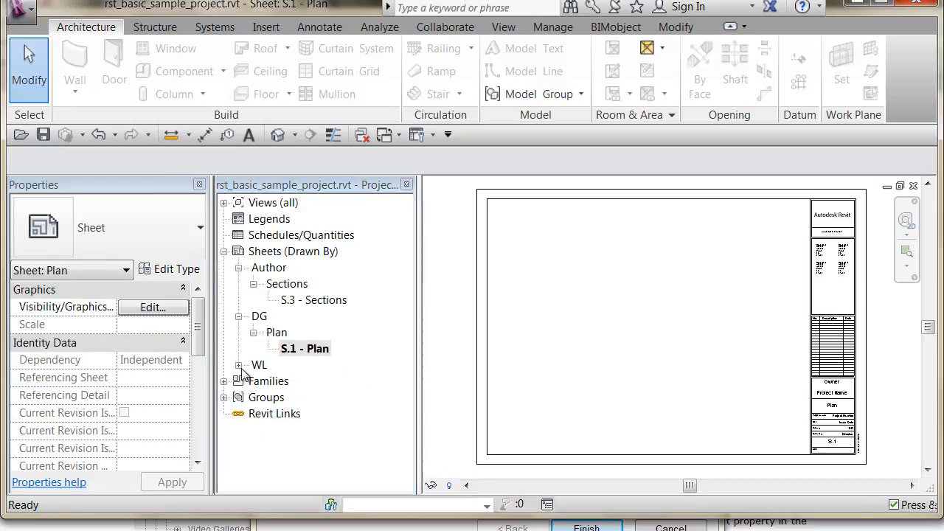
double_click(313, 397)
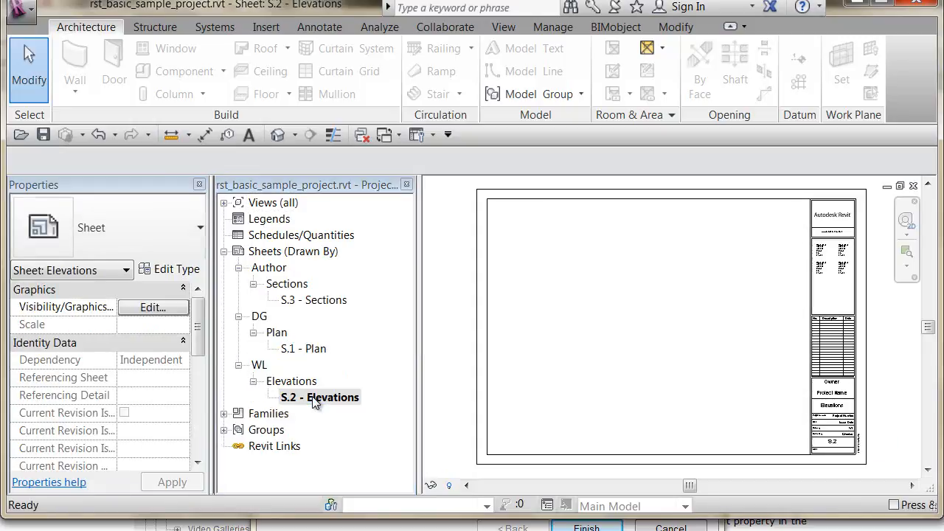
click(322, 351)
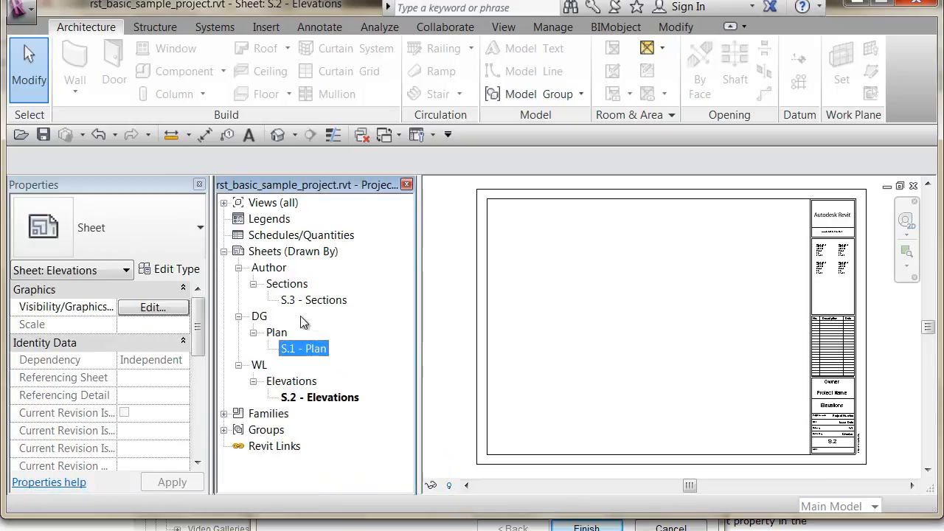
click(336, 303)
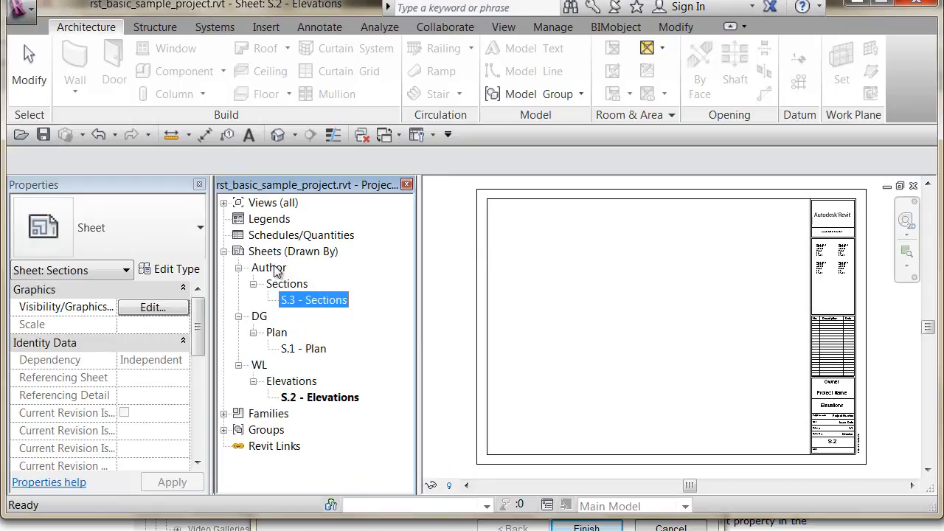
Step: Open sheet S.3 - Sections and review its Drawn By property without changing it
double_click(325, 300)
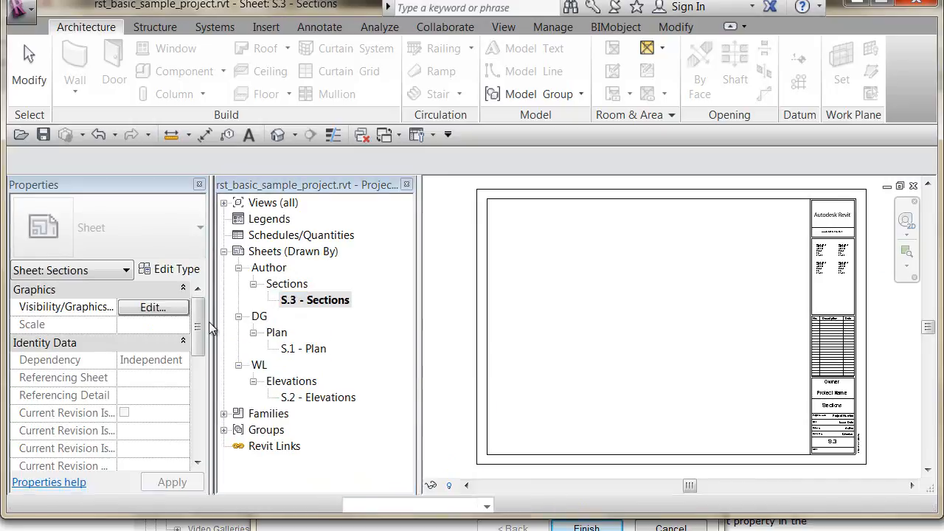
scroll(173, 441, down, 5)
click(155, 414)
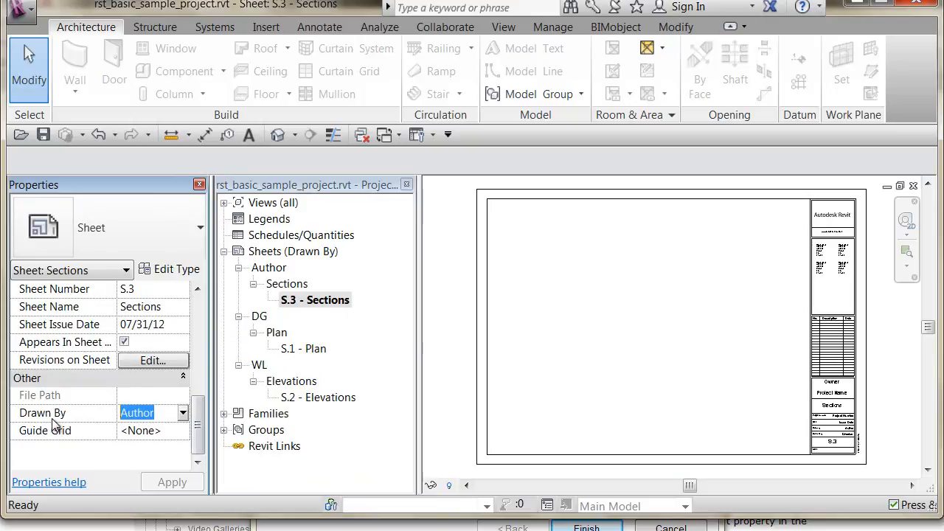
key(Return)
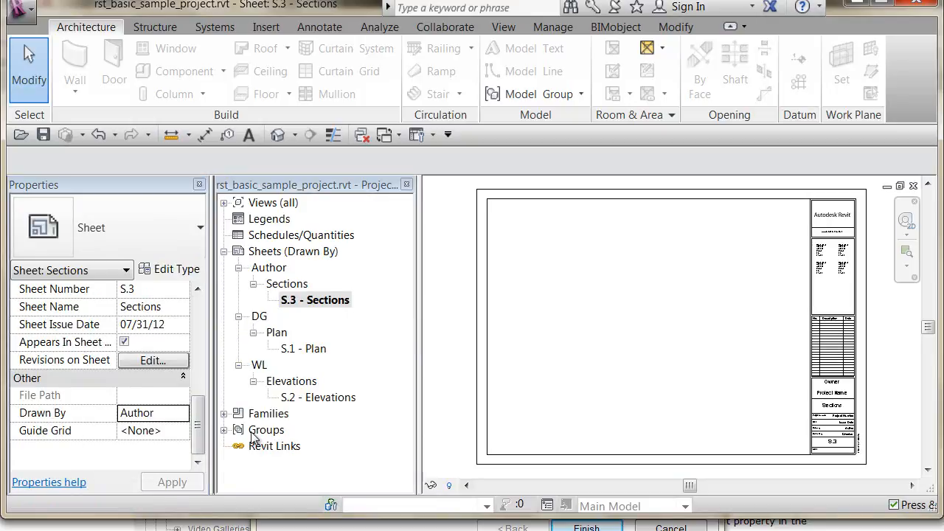
Step: Set the Drawn By property of sheet S.3 - Sections to DG and check its place in the DG group
click(176, 417)
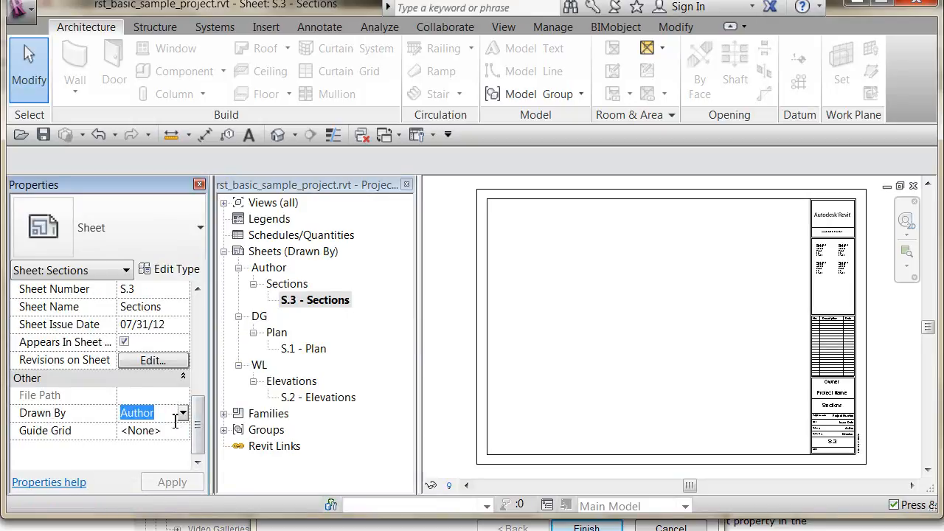
text(DG)
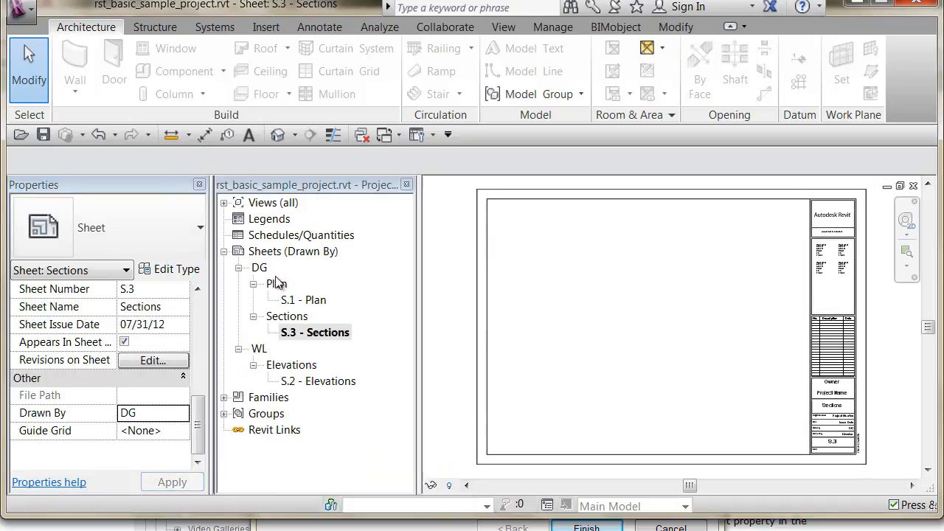
click(324, 317)
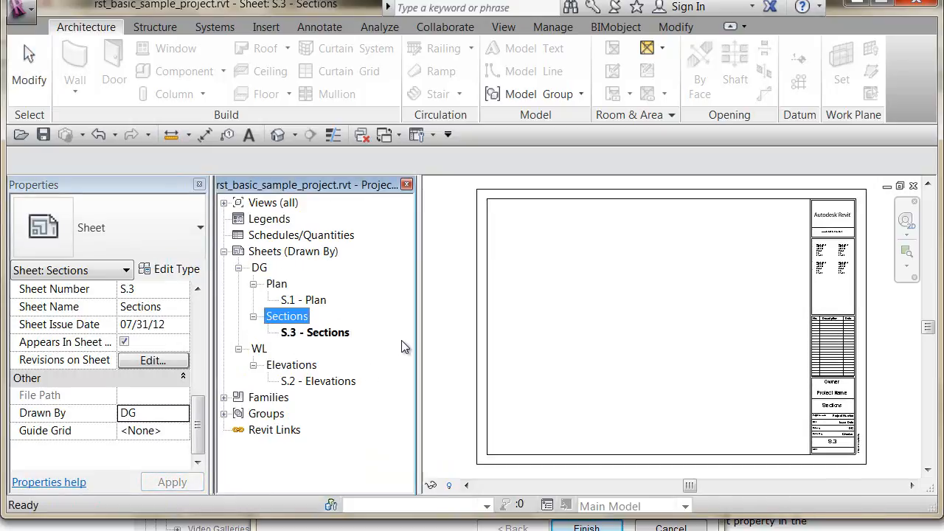
click(161, 418)
click(286, 316)
Step: Switch the sheet browser organization to Issue Date, reviewing its grouping and sorting settings before applying it
click(416, 134)
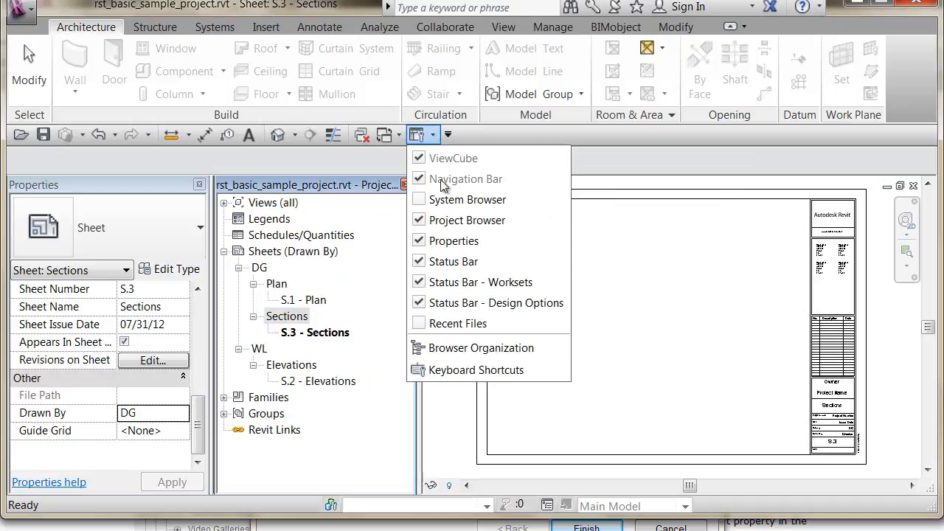
click(451, 348)
click(469, 112)
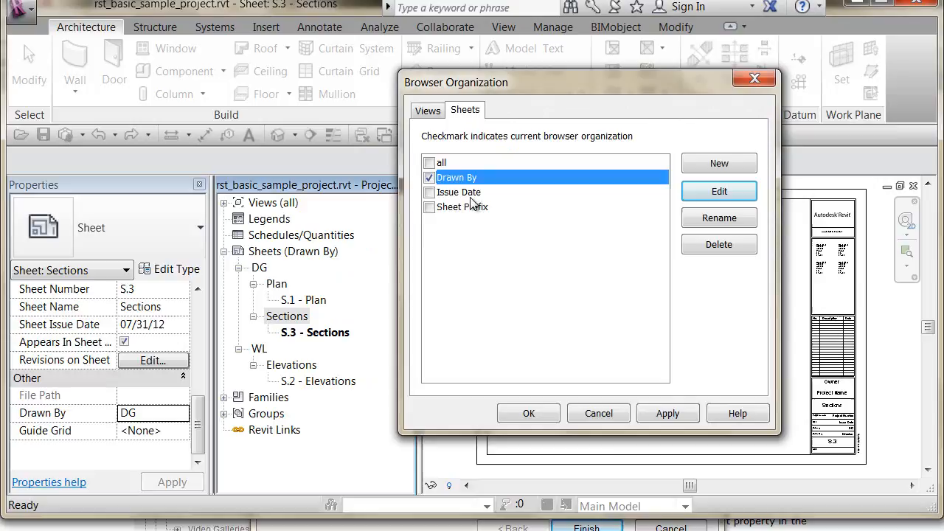
click(429, 192)
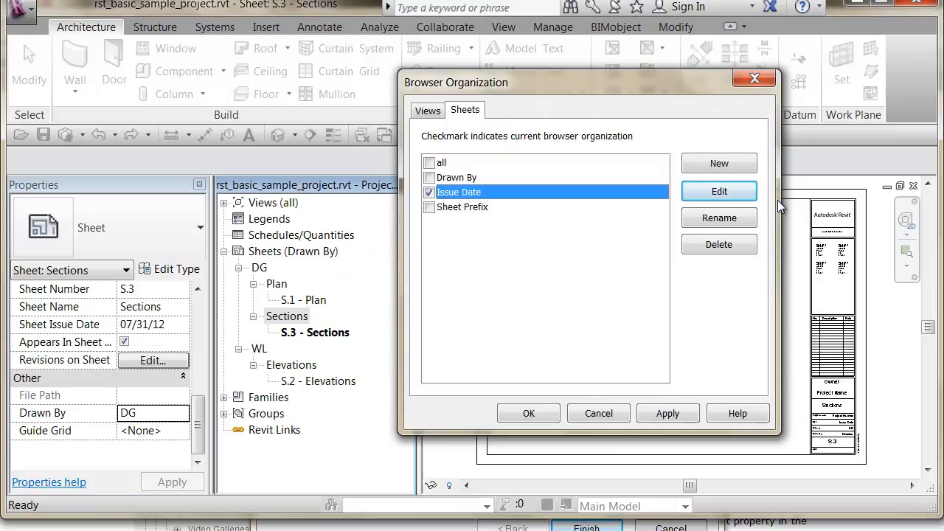
click(720, 192)
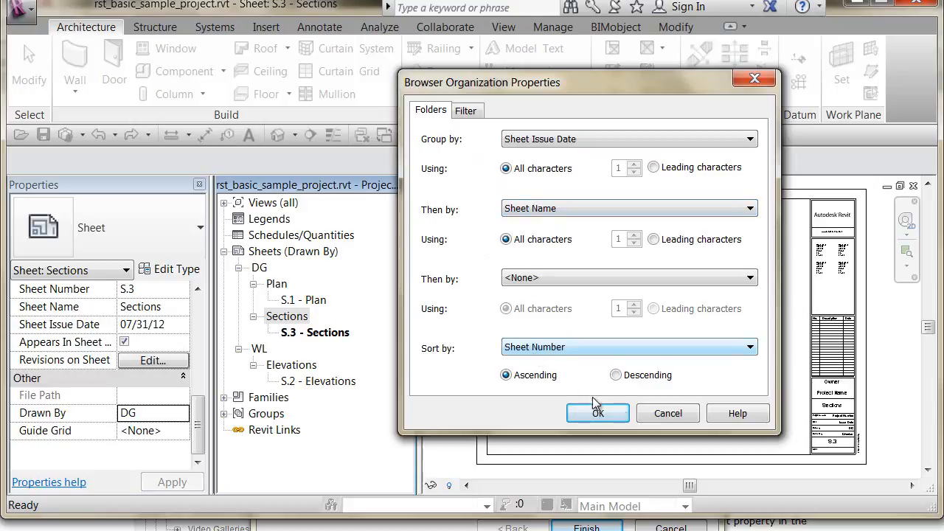
click(670, 419)
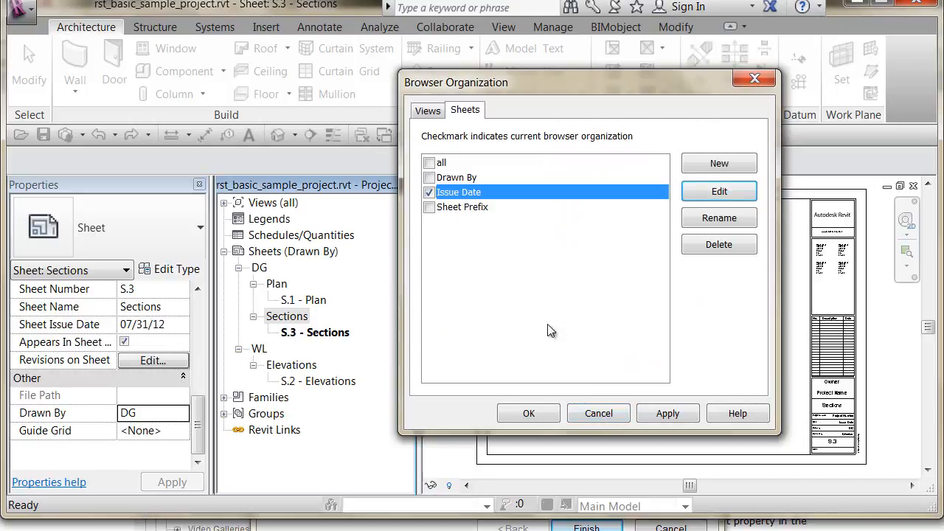
click(668, 413)
click(524, 414)
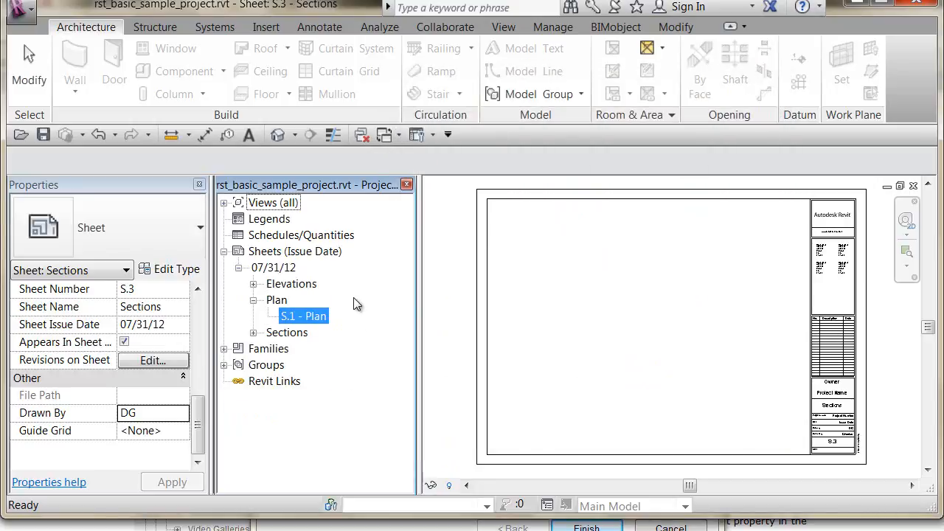
Step: Expand the Elevations folder under the 07/31/12 group and open sheet S.2 - Elevations
click(238, 268)
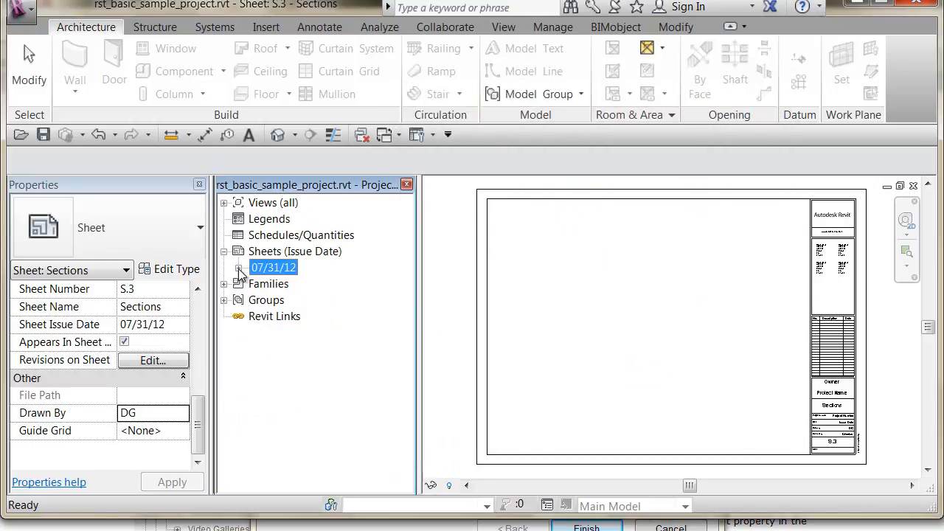
click(239, 268)
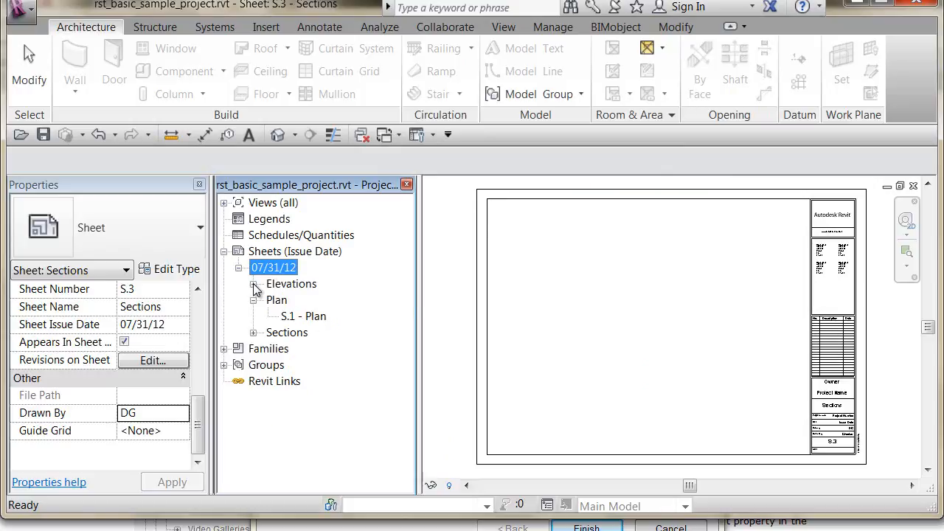
click(253, 284)
double_click(332, 301)
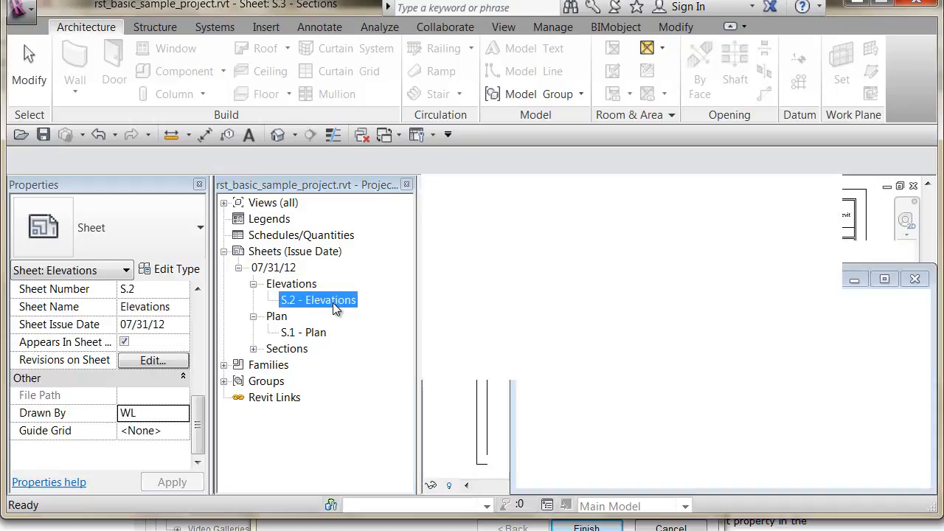
click(330, 302)
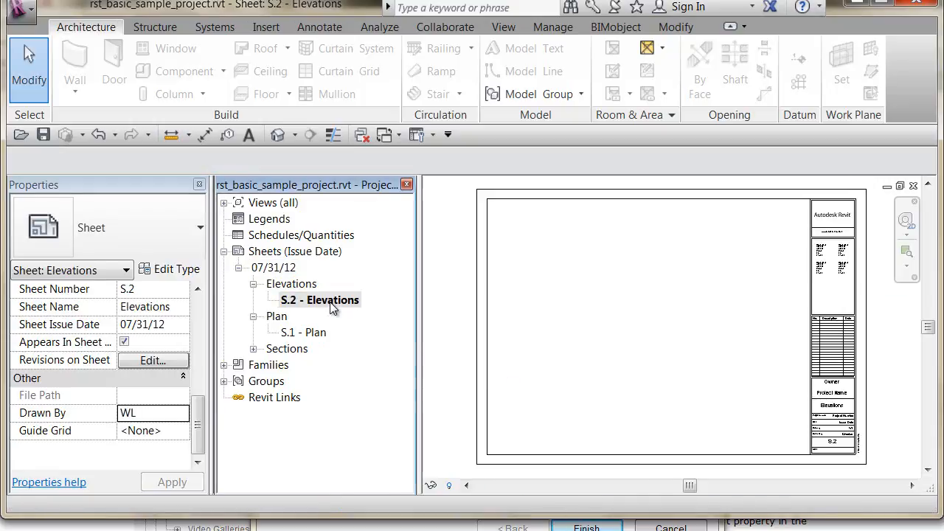
Step: Set the Sheet Issue Date of sheet S.2 - Elevations to 09/31/12 and apply the change
click(179, 326)
click(183, 326)
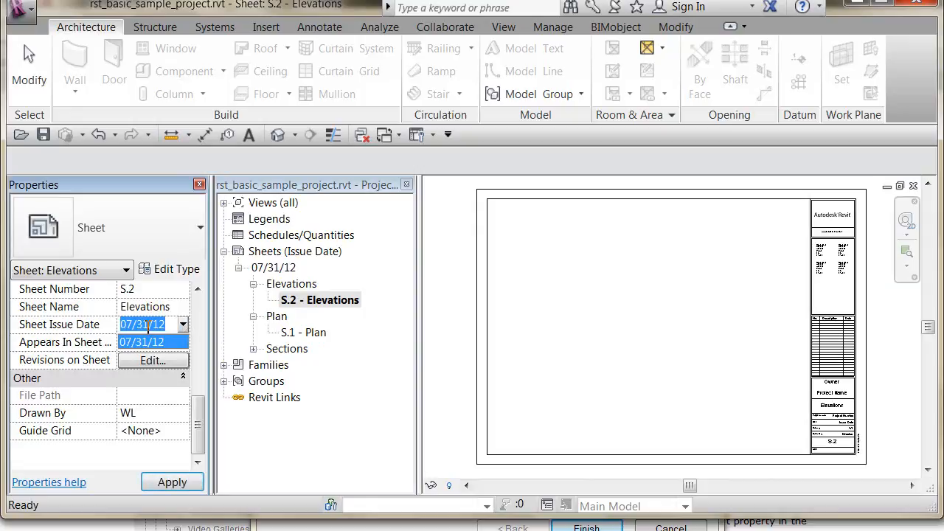
click(149, 324)
click(141, 324)
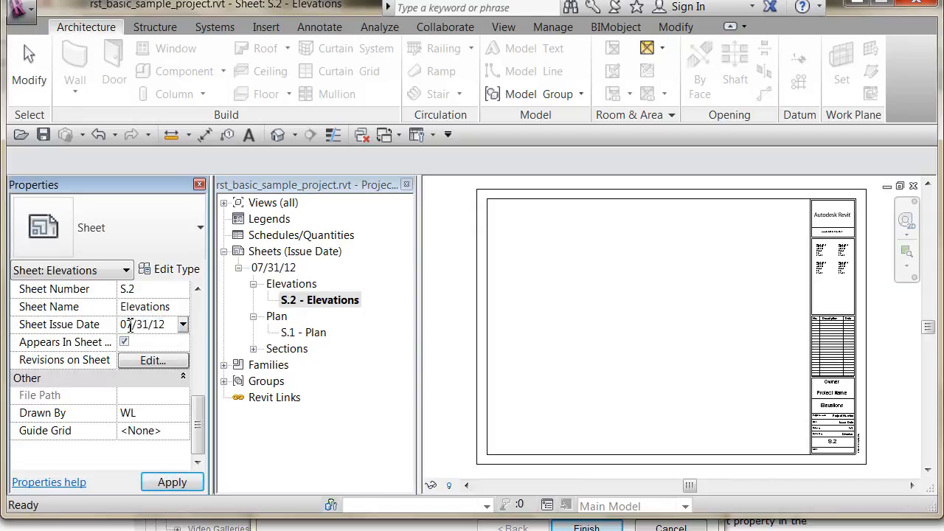
key(Delete)
text(9)
click(172, 482)
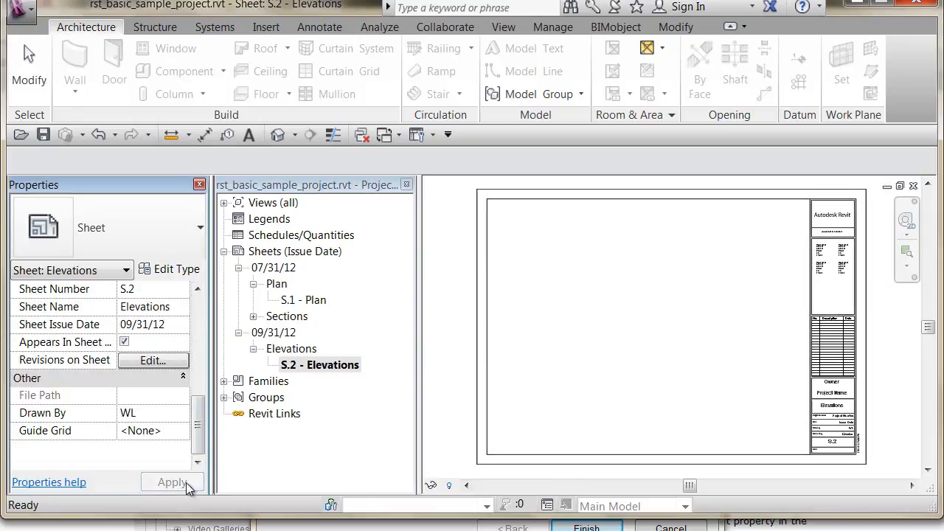
click(329, 370)
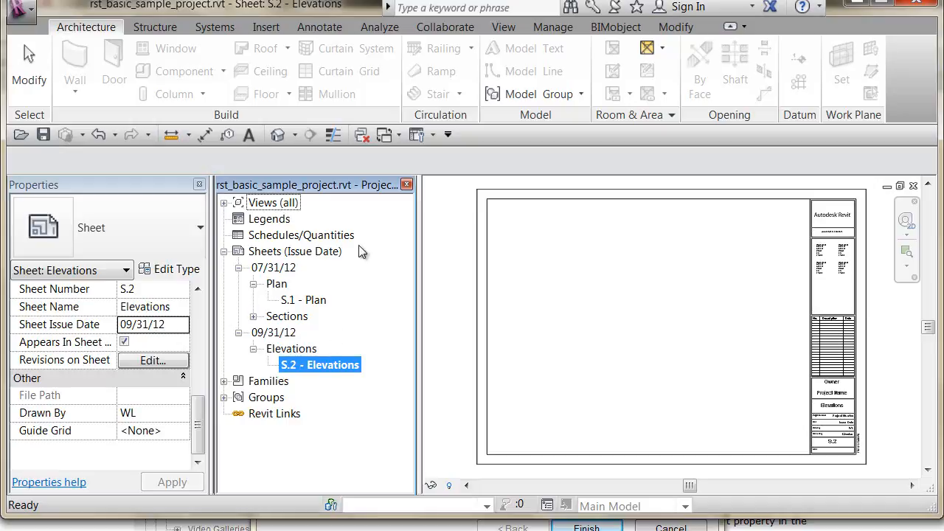
Step: Switch the sheet browser organization to Sheet Prefix, apply it, and select the S group in the Project Browser
click(433, 134)
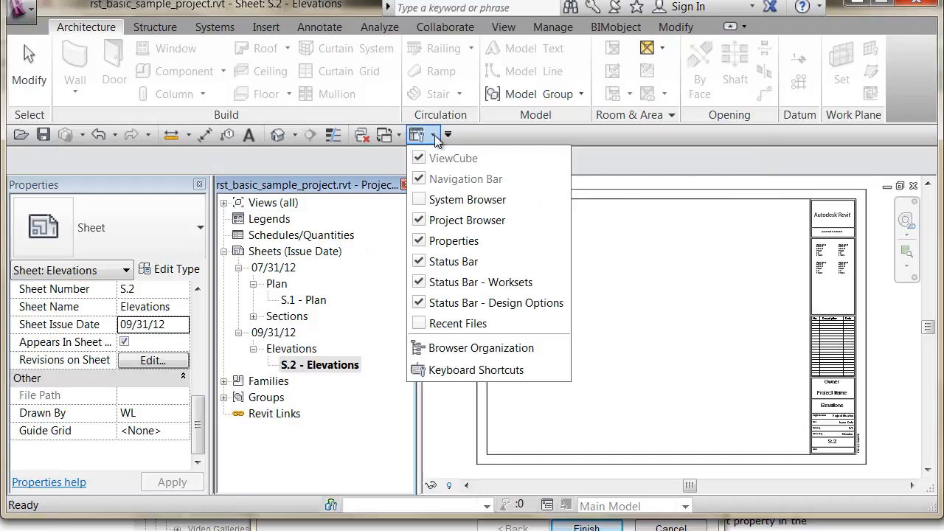
click(475, 348)
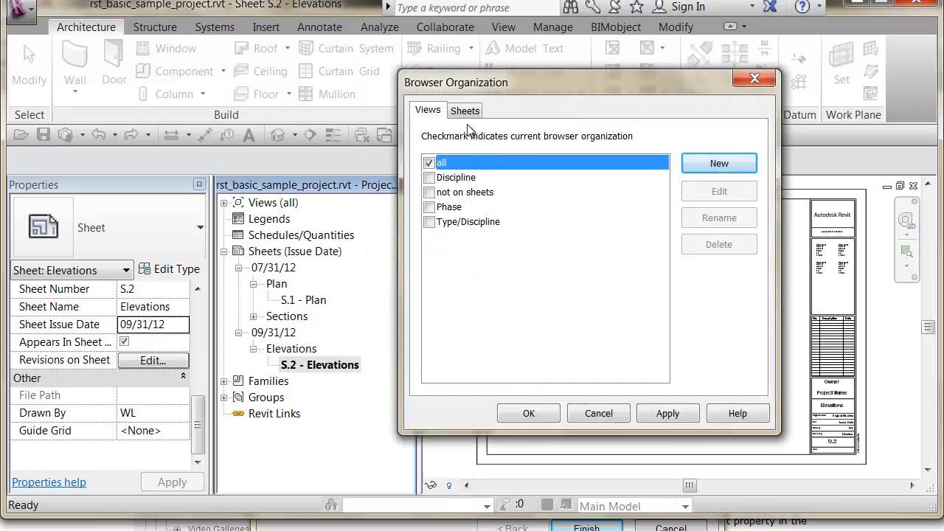
click(470, 112)
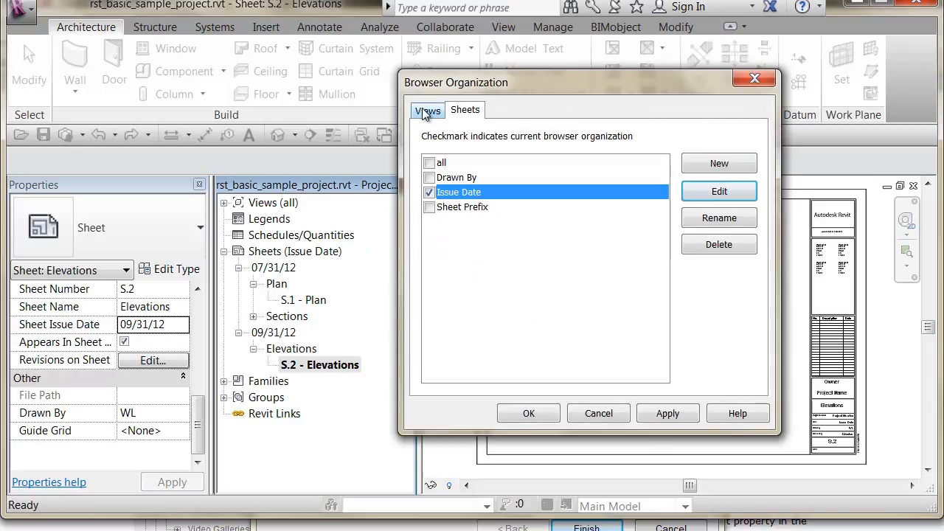
click(430, 207)
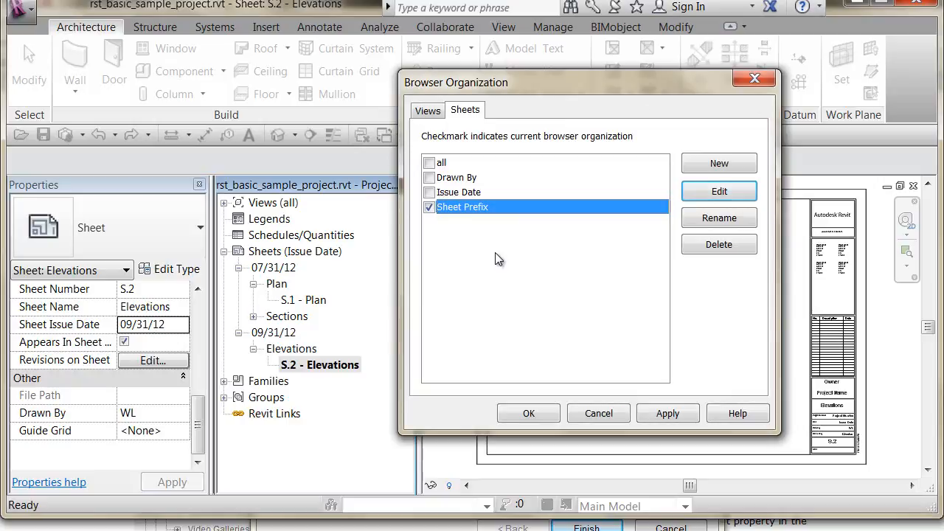
click(667, 415)
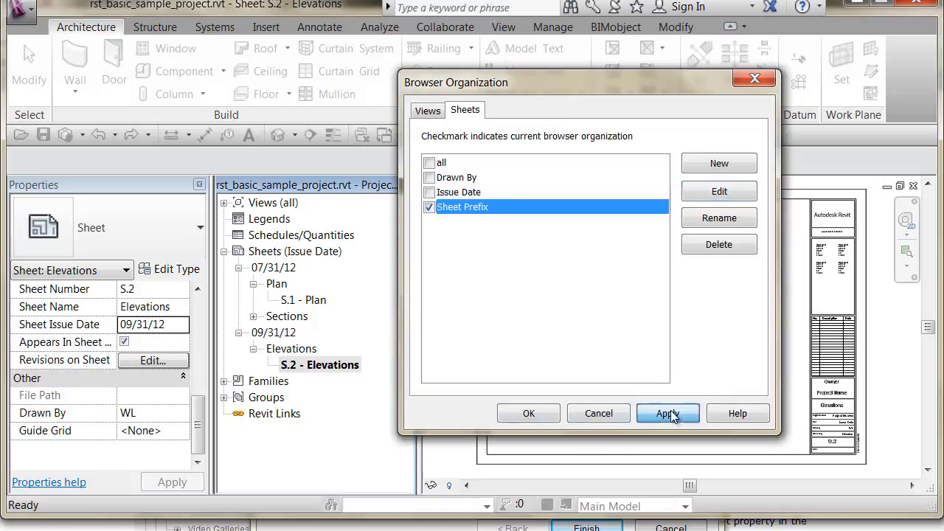
click(529, 414)
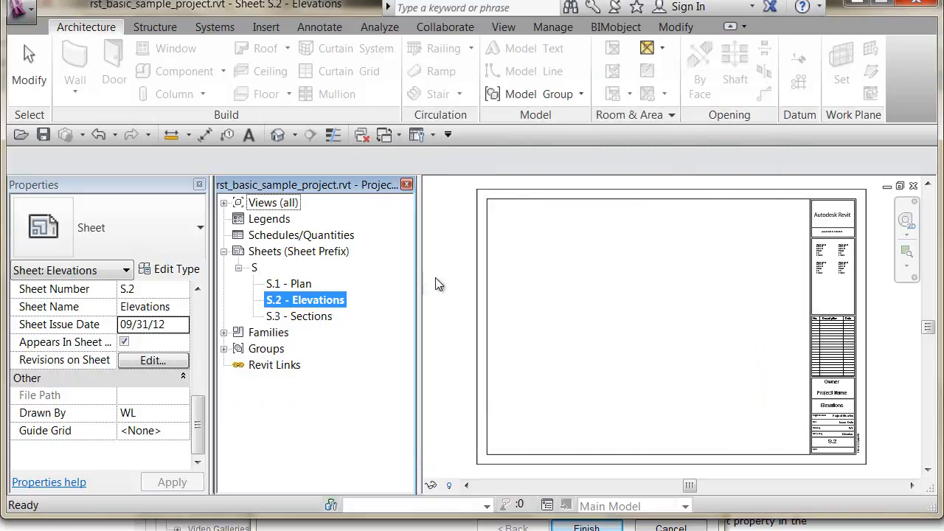
click(253, 267)
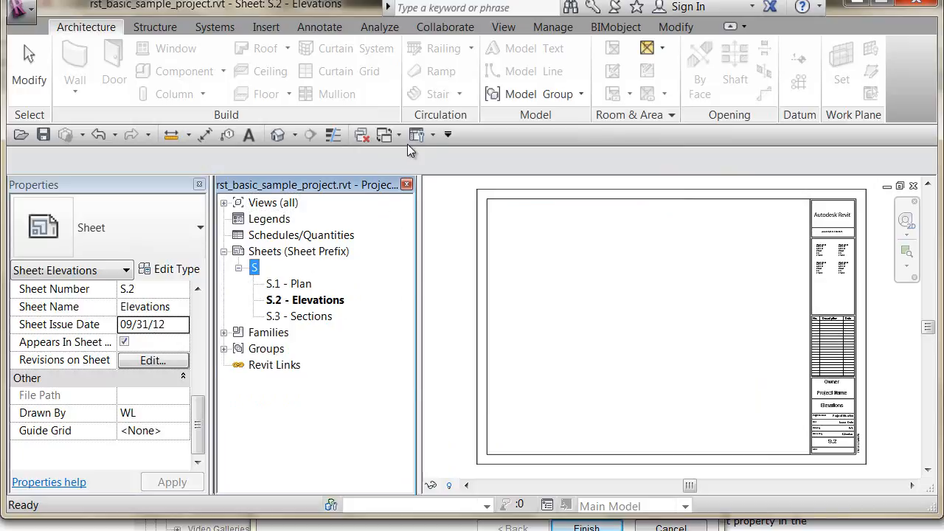
Step: Review the folder and filter settings of the Sheet Prefix organization and close the dialogs without changes
click(437, 139)
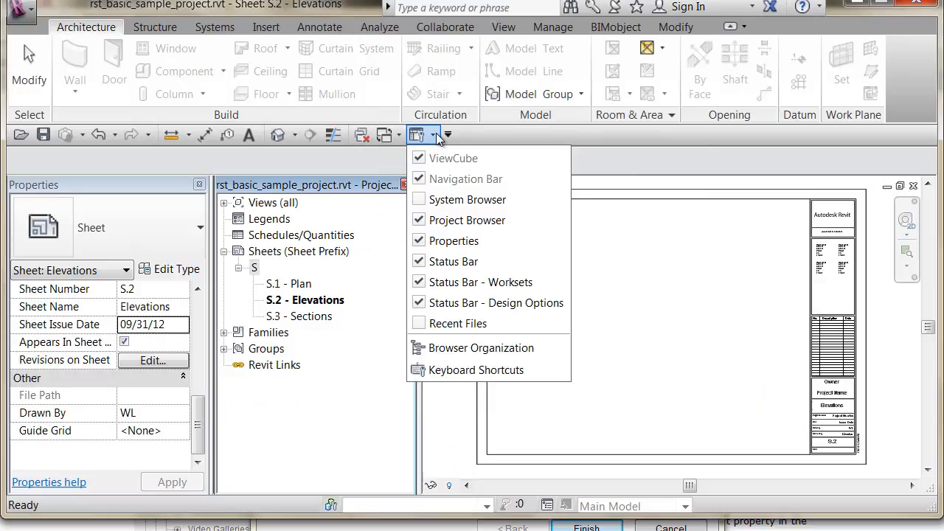
click(461, 348)
click(469, 110)
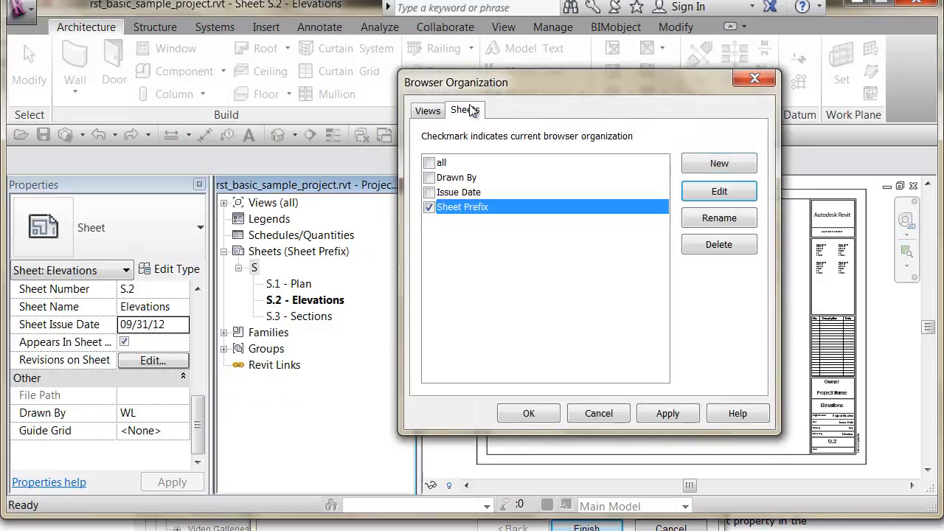
click(707, 193)
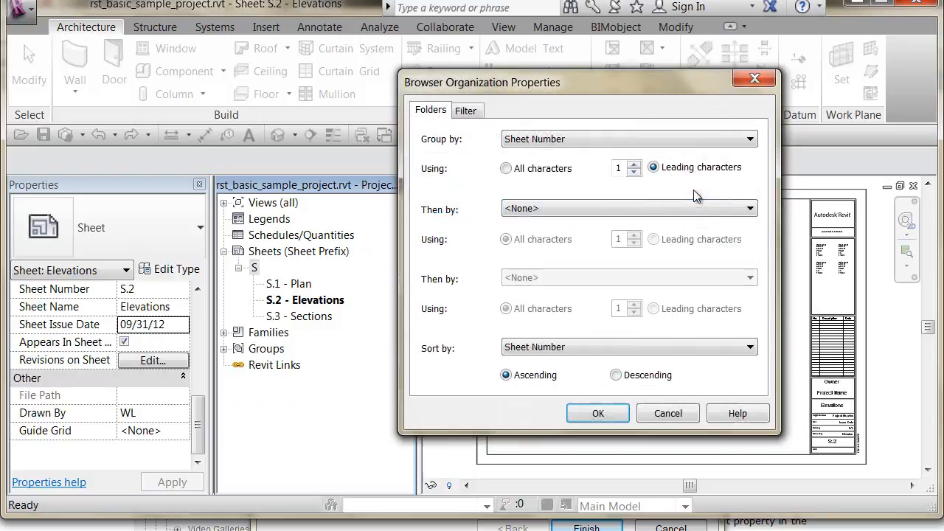
click(470, 115)
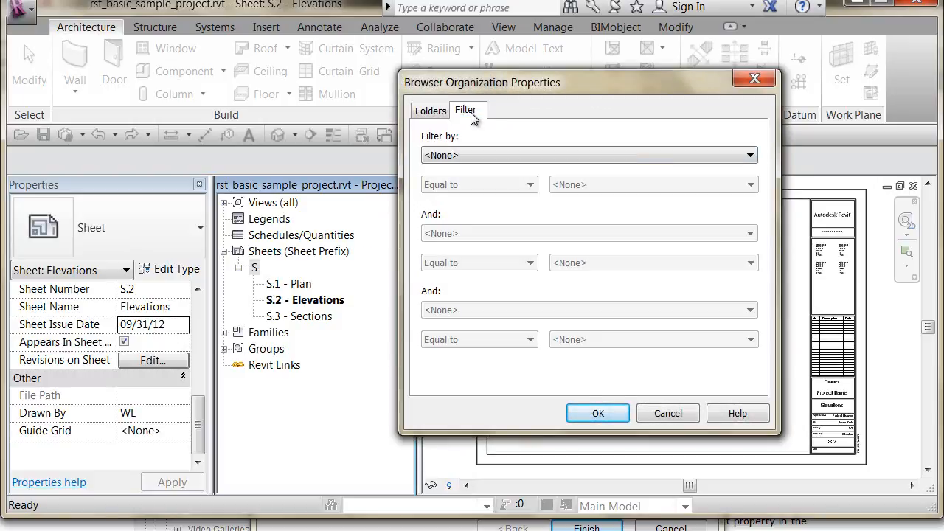
click(431, 110)
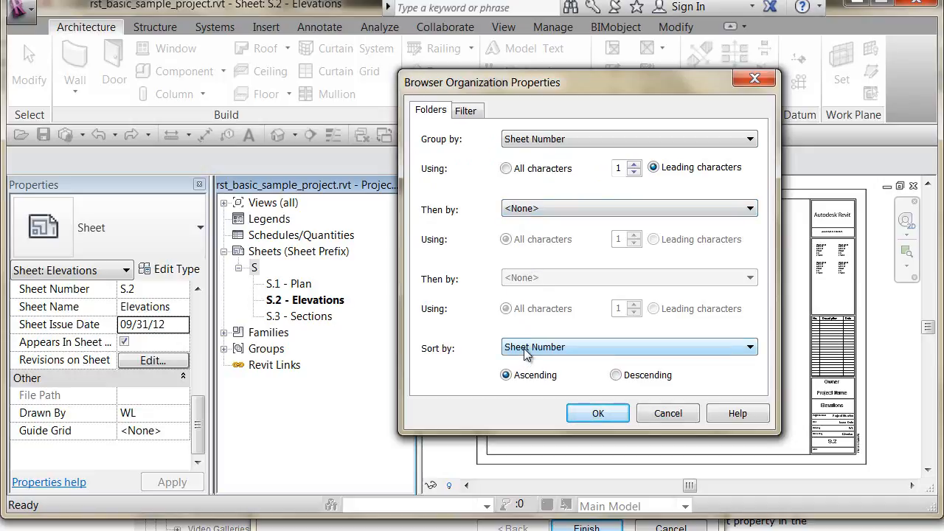
click(662, 413)
click(597, 413)
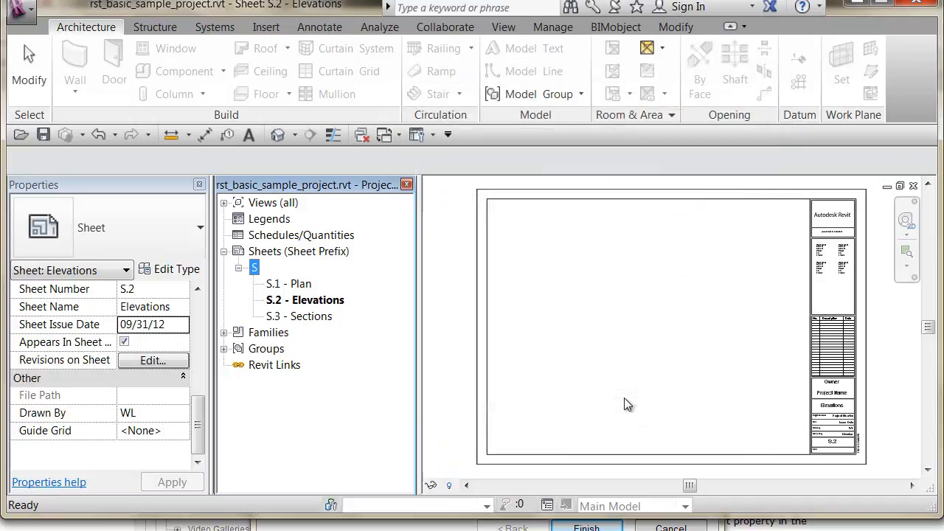
Step: Change the number of sheet S.2 - Elevations to A.2 and check the A and S prefix groups
right_click(312, 302)
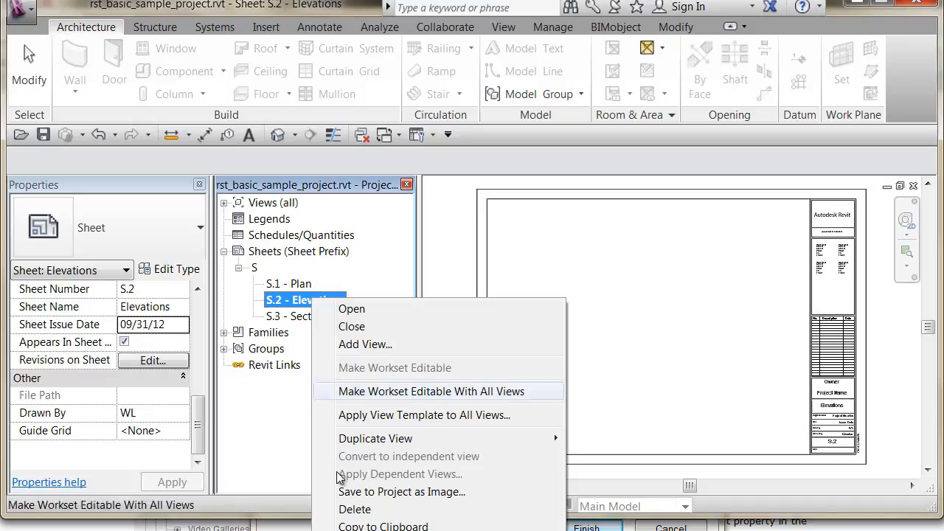
click(361, 529)
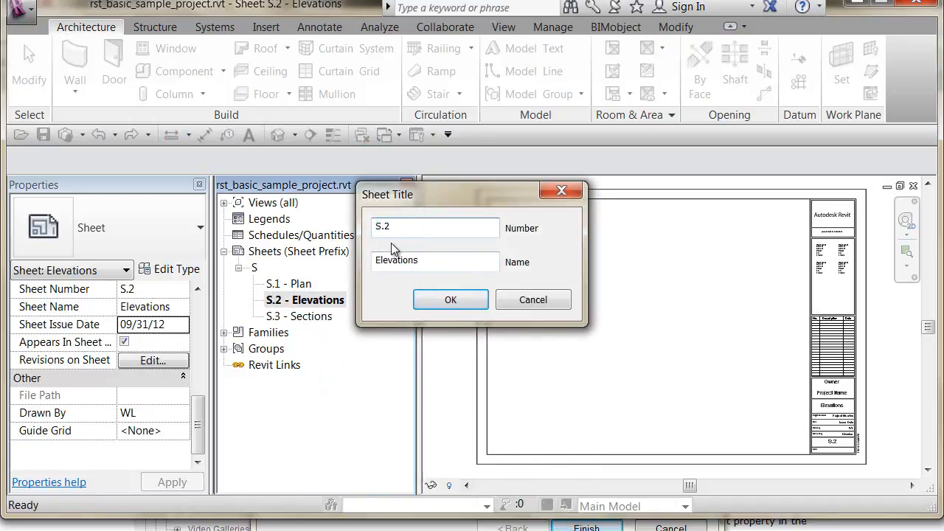
text(A)
click(465, 299)
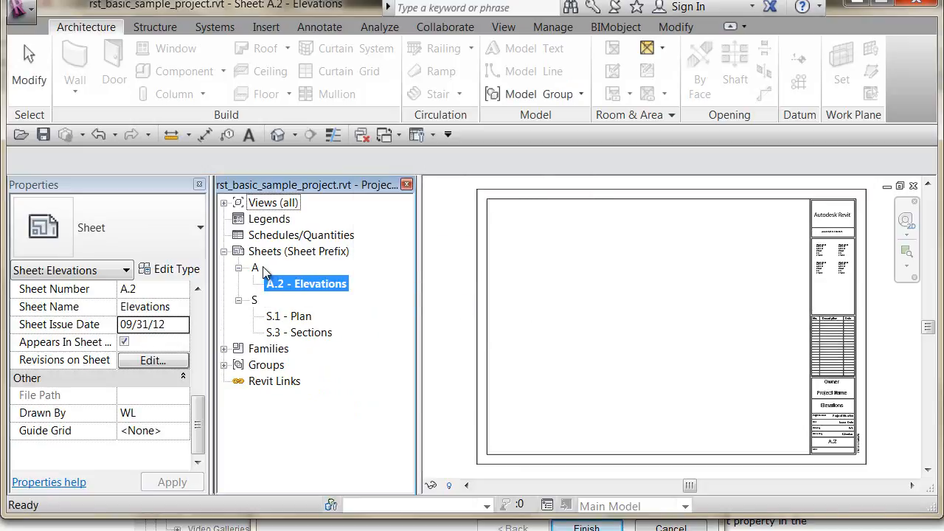
click(256, 268)
click(255, 299)
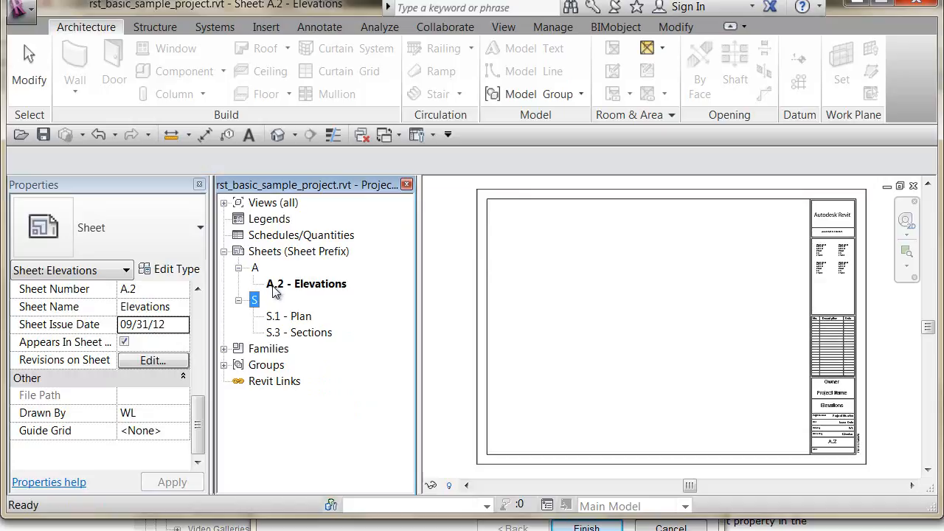
Step: Change the number of sheet S.3 - Sections to E.3 and check its E prefix group in the Project Browser
click(281, 337)
right_click(281, 337)
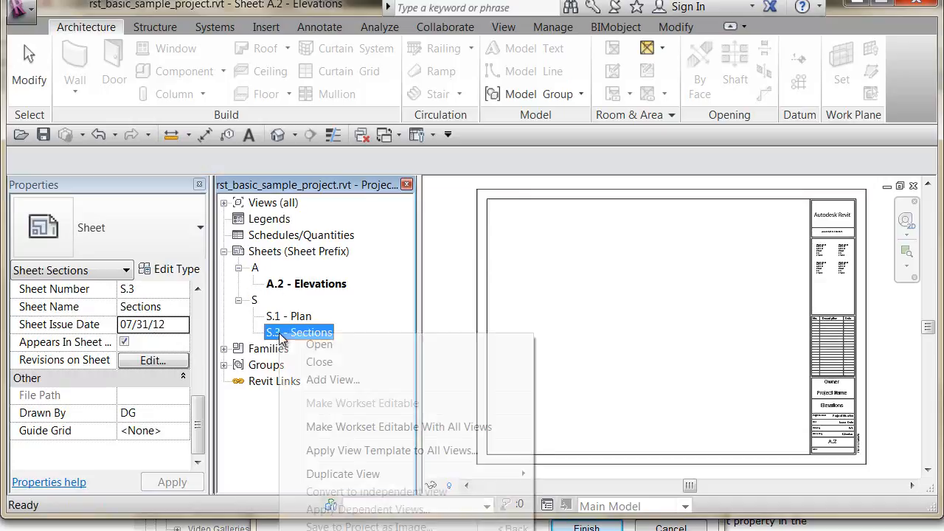
click(323, 530)
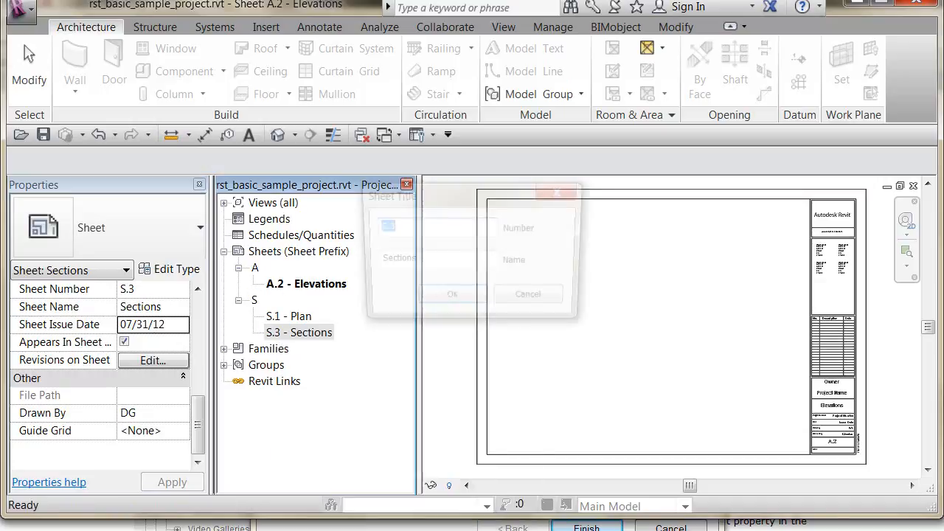
click(381, 230)
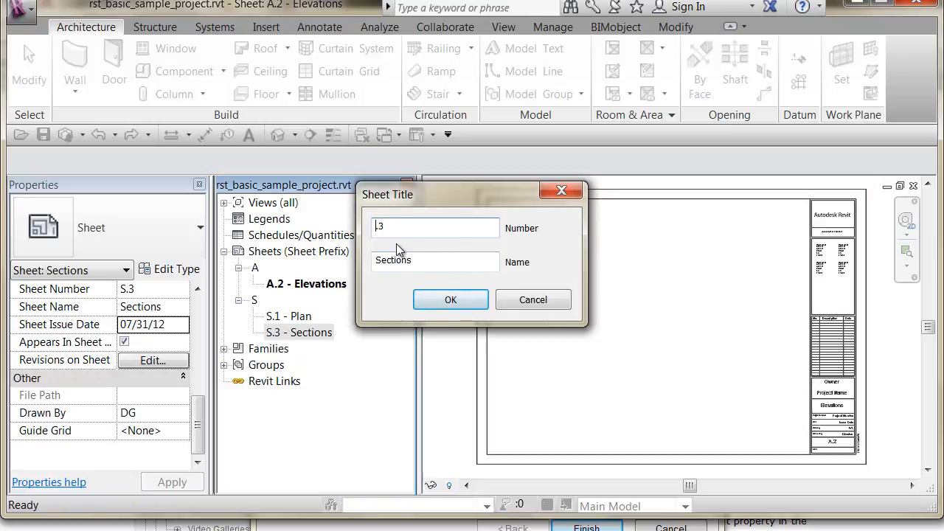
text(E)
click(442, 301)
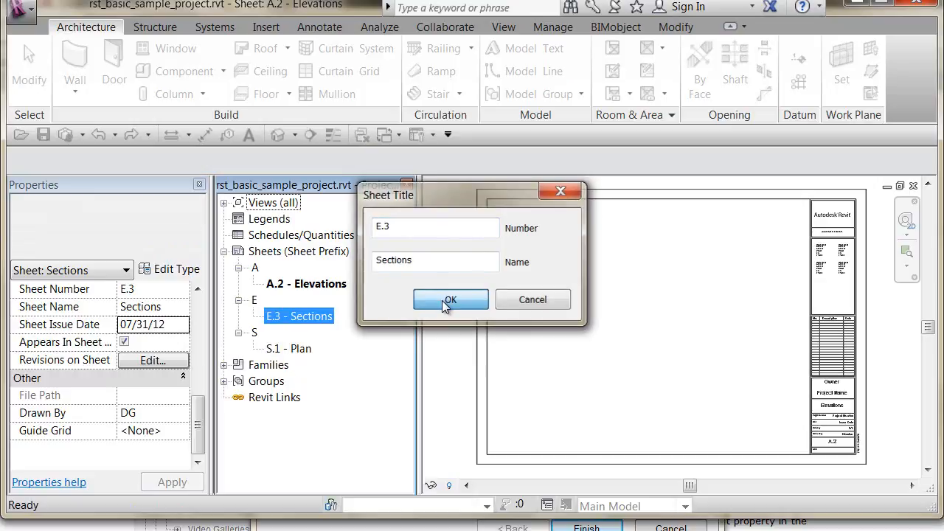
click(254, 301)
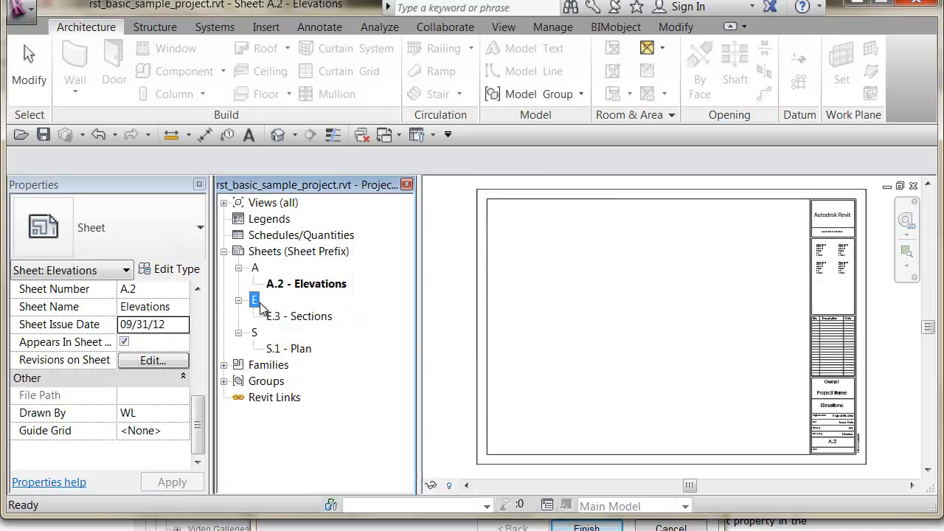
click(308, 317)
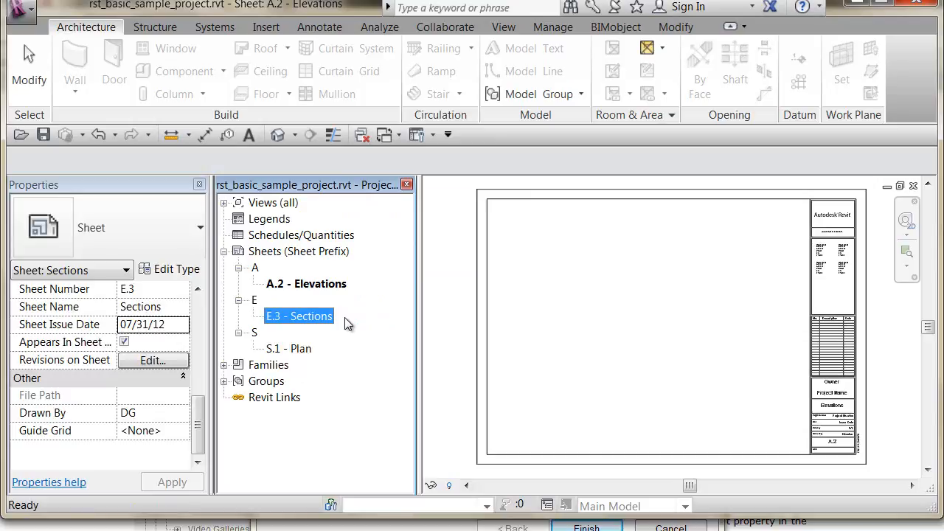
Step: Open the Sections sheet and set its Sheet Number property to L.3
double_click(283, 317)
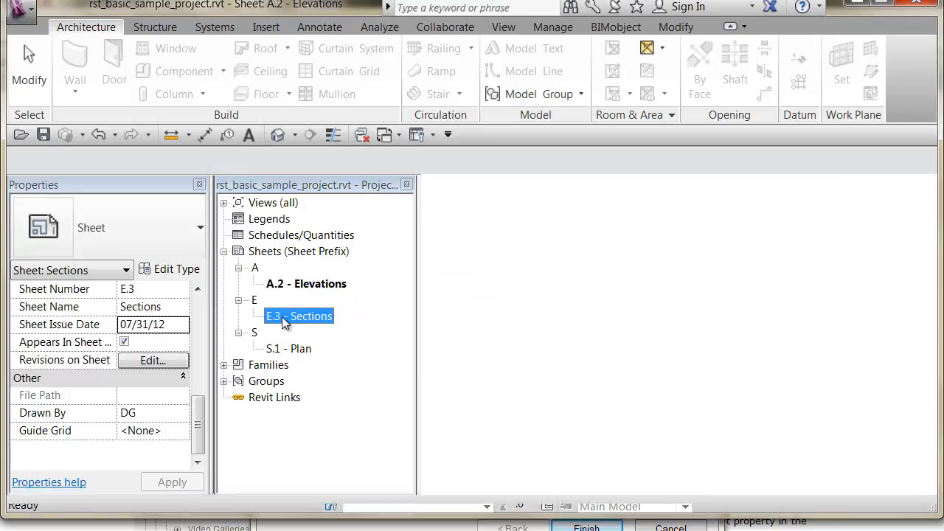
click(148, 290)
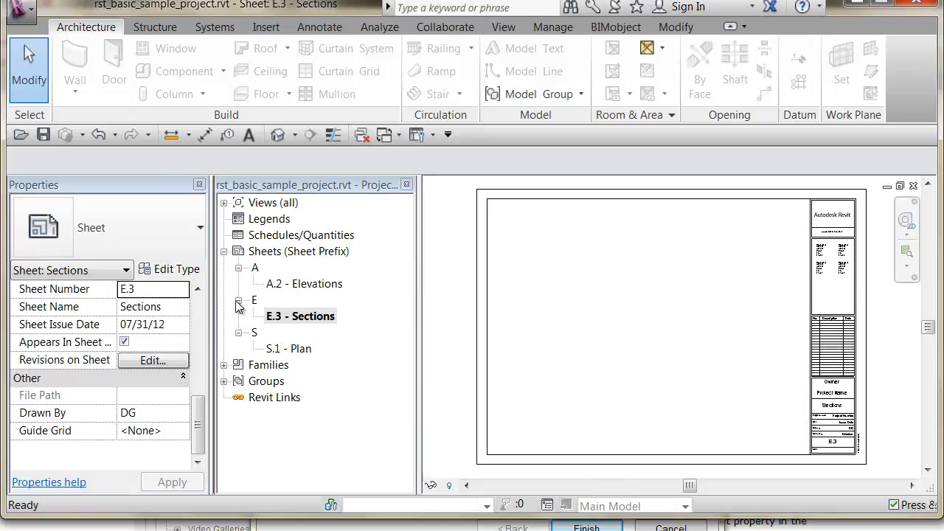
click(181, 294)
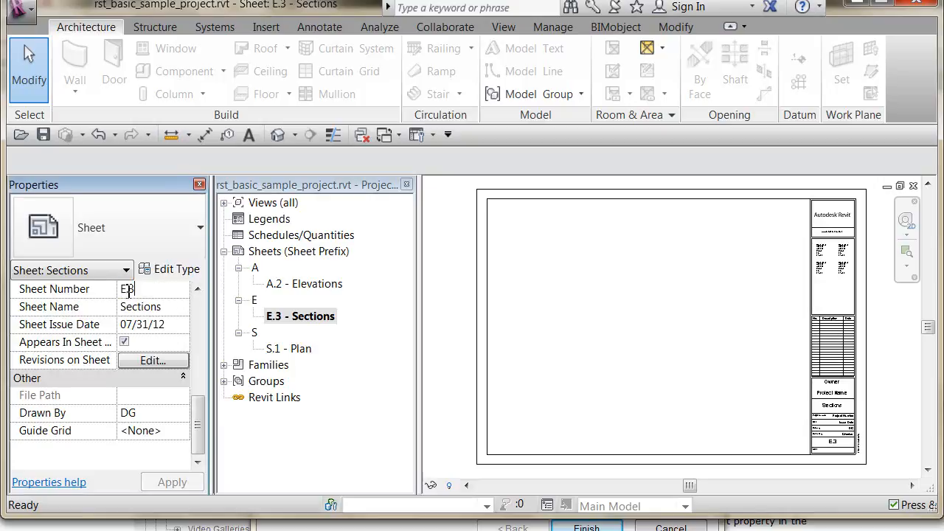
drag(126, 292, 118, 291)
text(L)
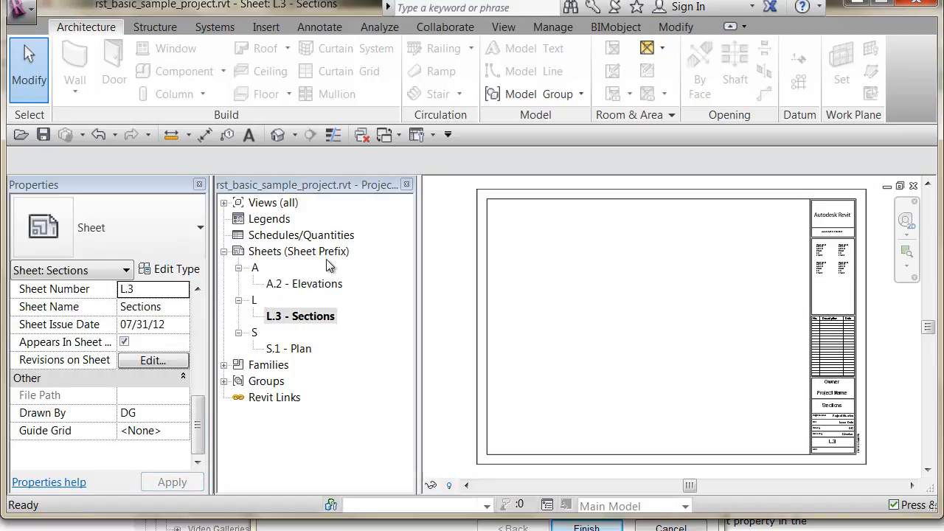
Step: Review the browser organizations available for views and the naming prompt for a new one, without creating it
click(433, 135)
click(455, 350)
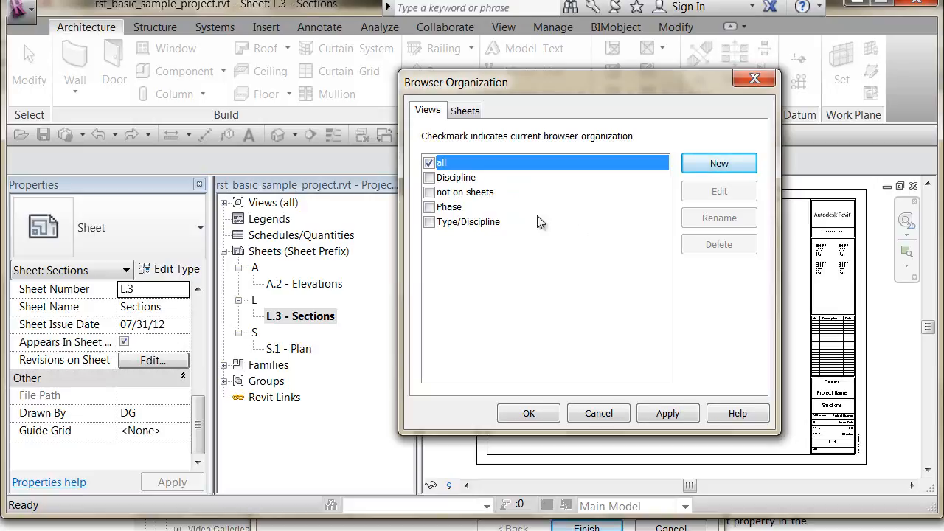
click(722, 164)
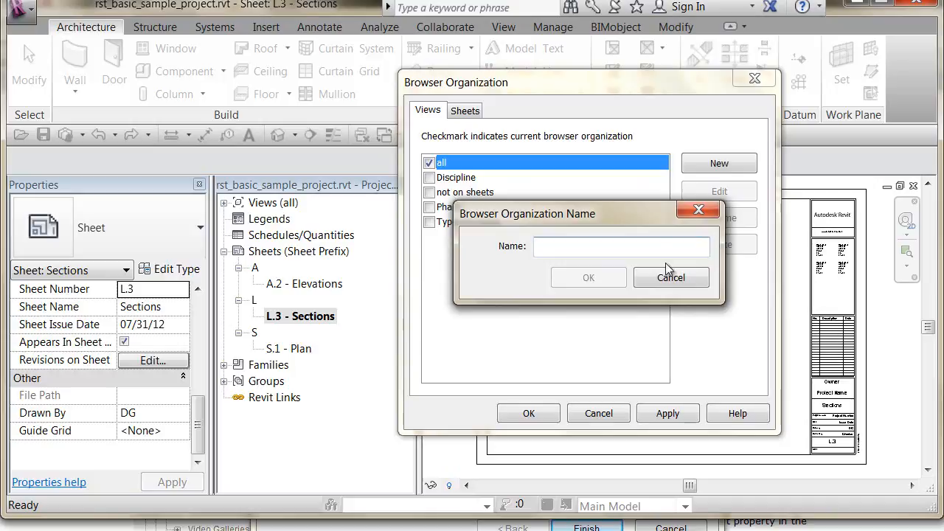
drag(615, 214, 507, 263)
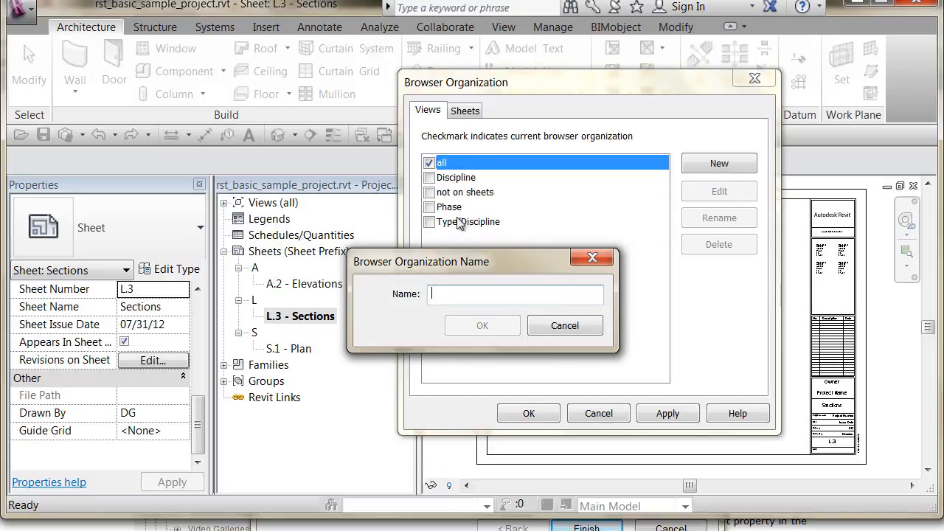
click(565, 326)
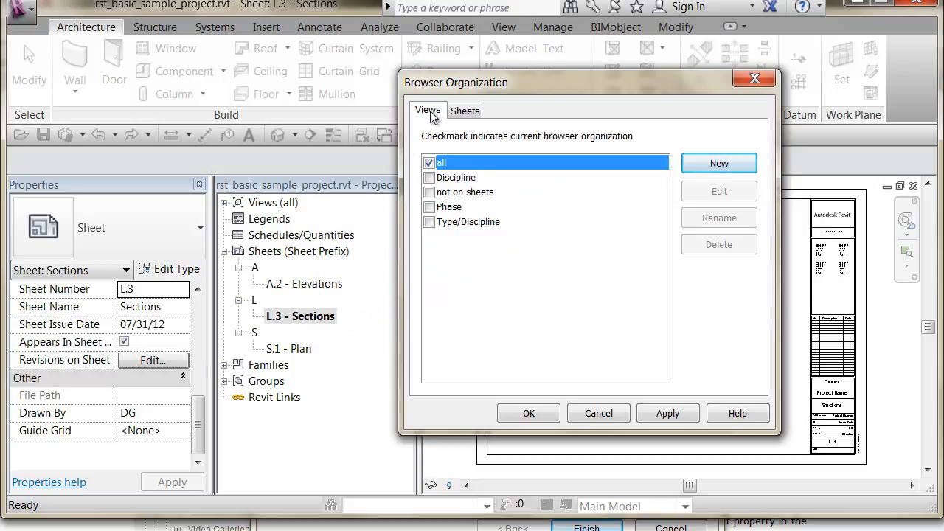
Step: Review the Group by parameters available for the Sheet Prefix sheet organization and leave its properties without changes
click(464, 111)
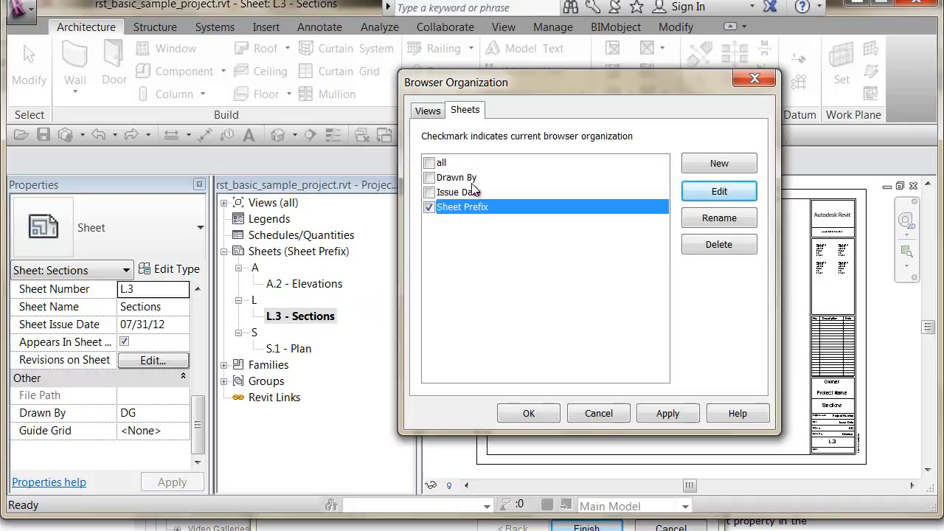
click(720, 191)
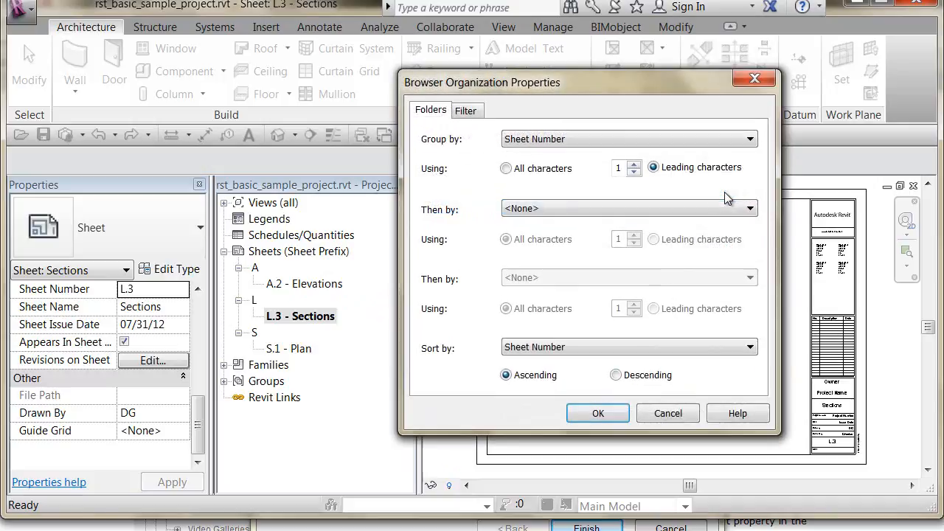
click(587, 137)
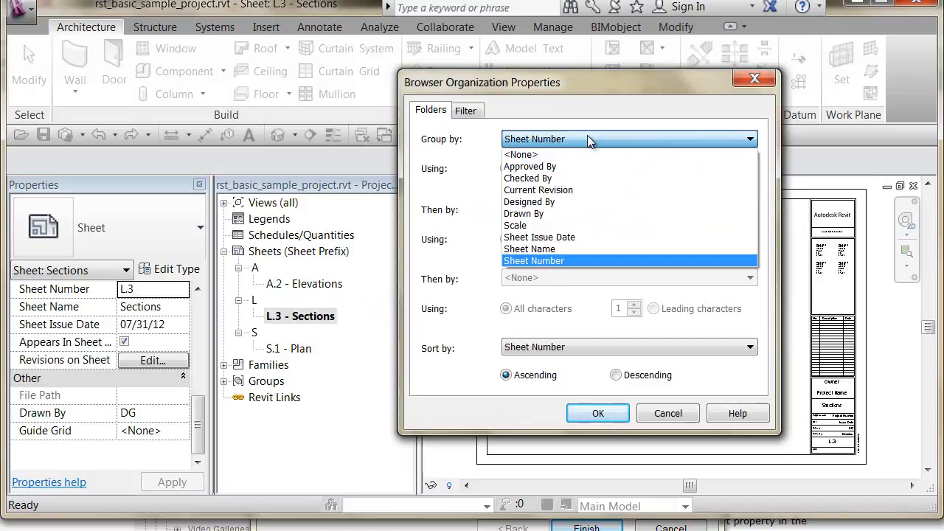
click(672, 135)
click(673, 415)
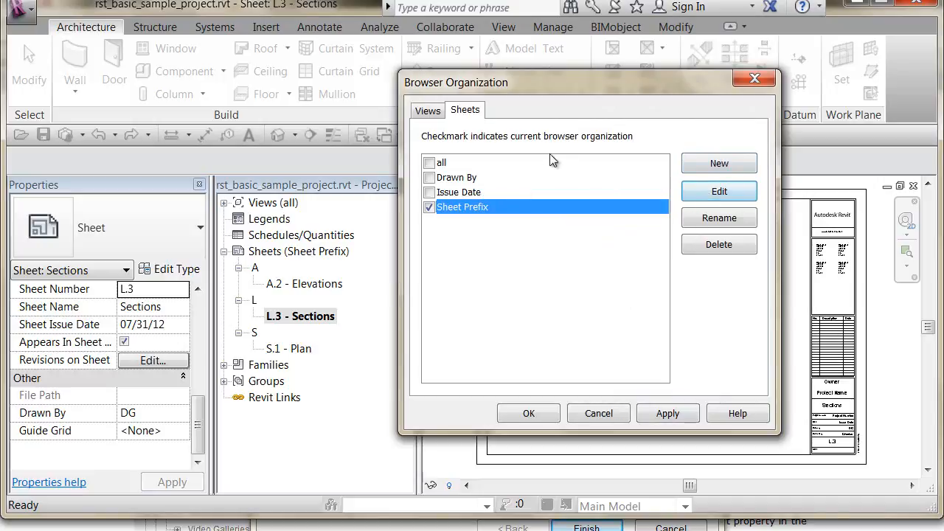
Step: Try the "all" organization for sheets, look at the view organizations again, and discard the changes
click(438, 163)
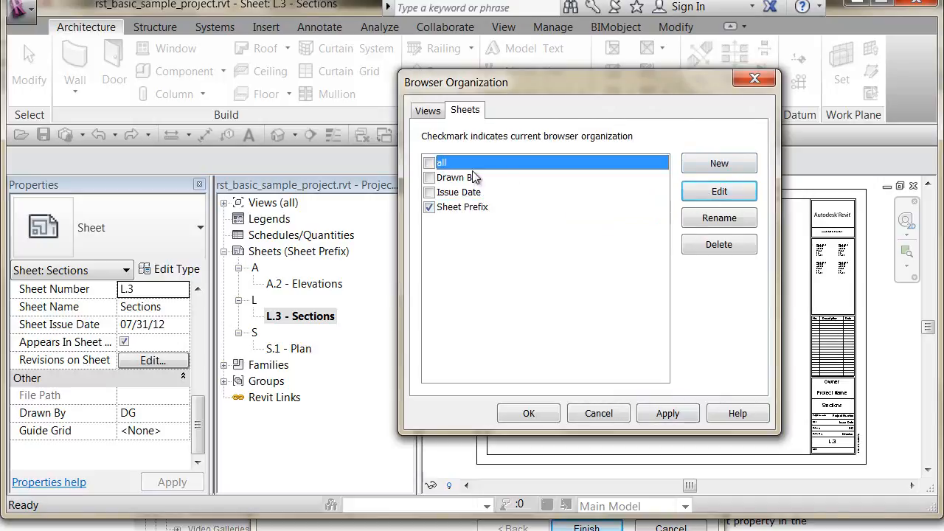
click(429, 163)
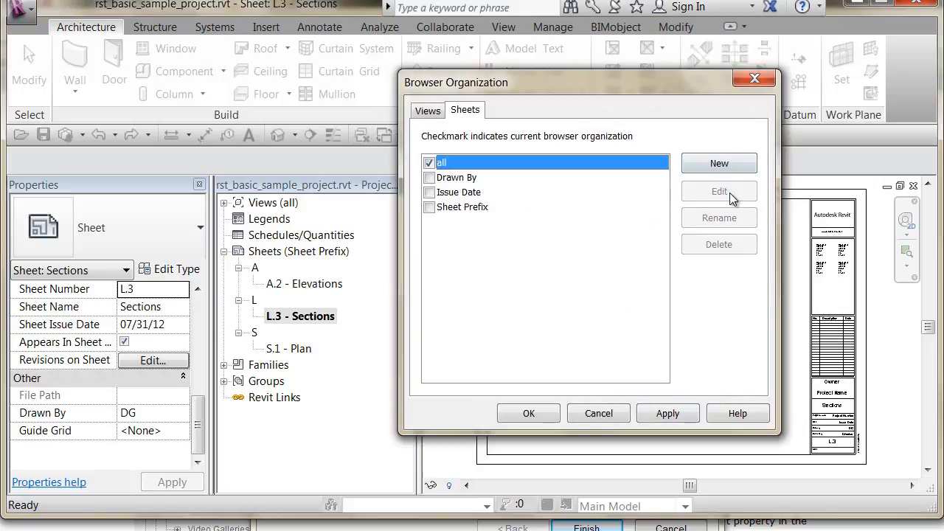
click(427, 112)
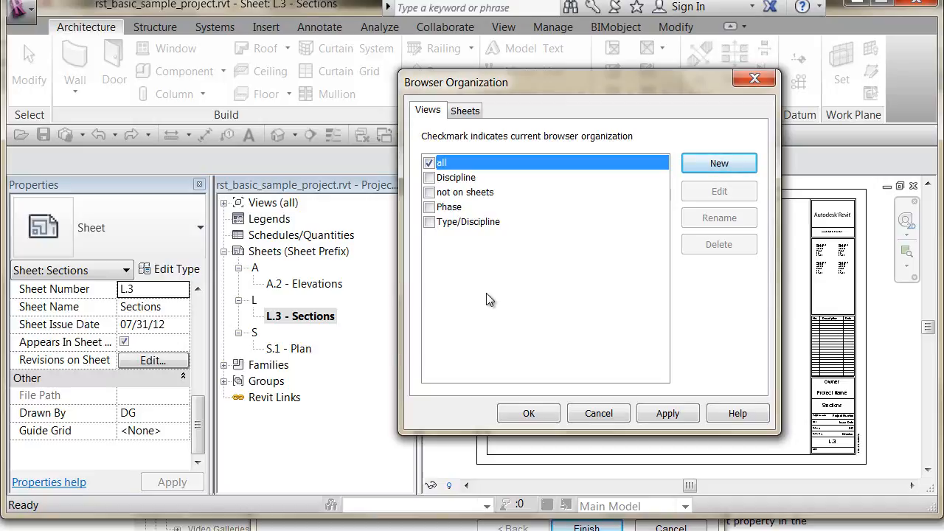
click(596, 415)
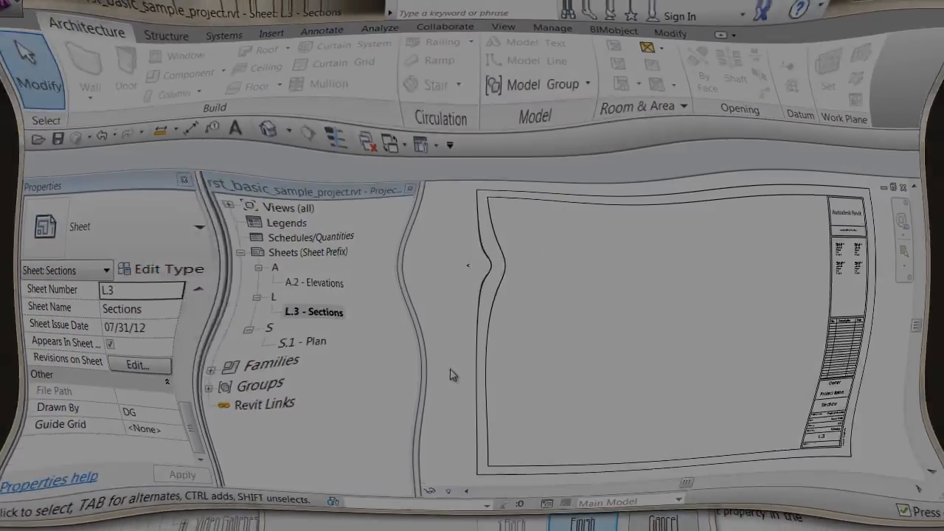